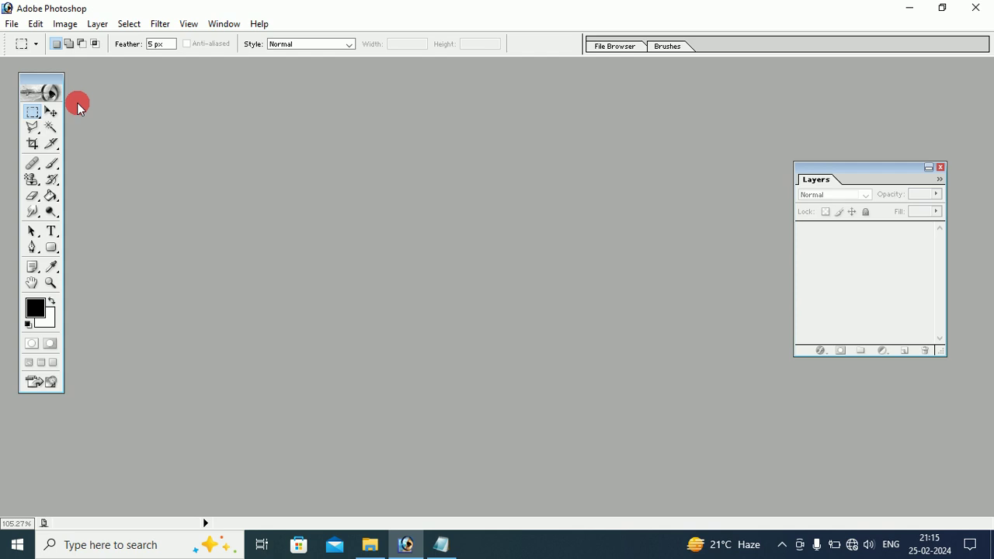
Open the '1 minute' JPG from the passport folder through File > Browse.
{"action": "left_click", "coordinate": [11, 23]}
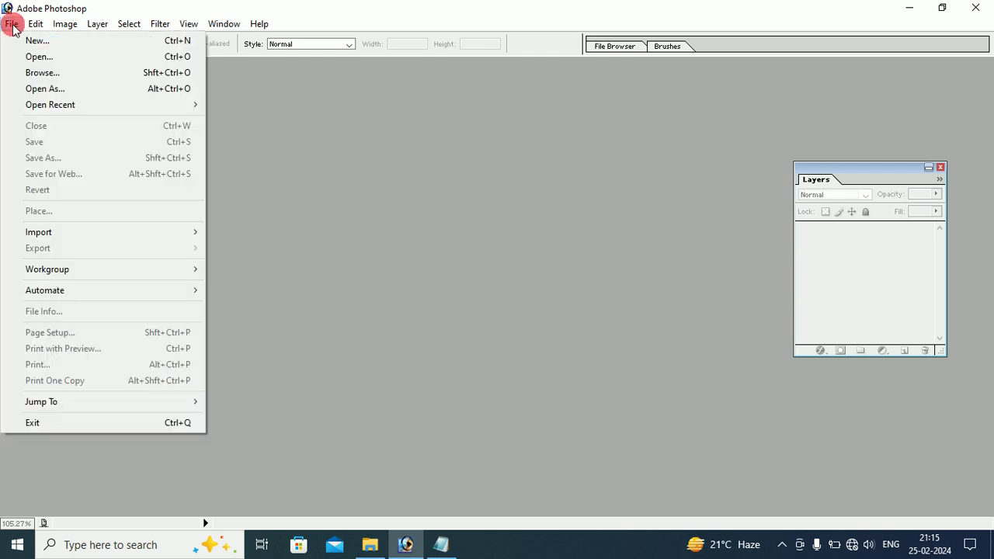
{"action": "left_click", "coordinate": [52, 62]}
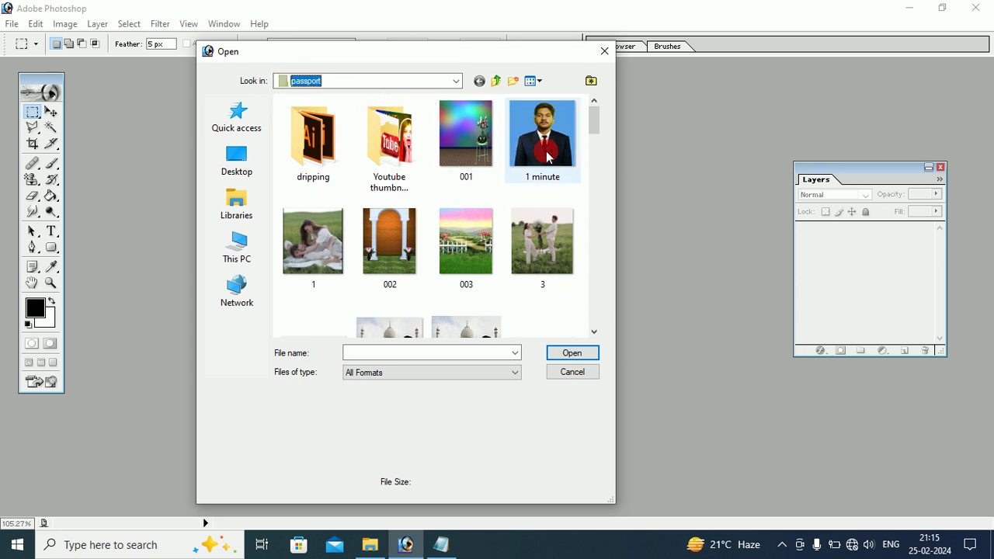
{"action": "mouse_move", "coordinate": [541, 136]}
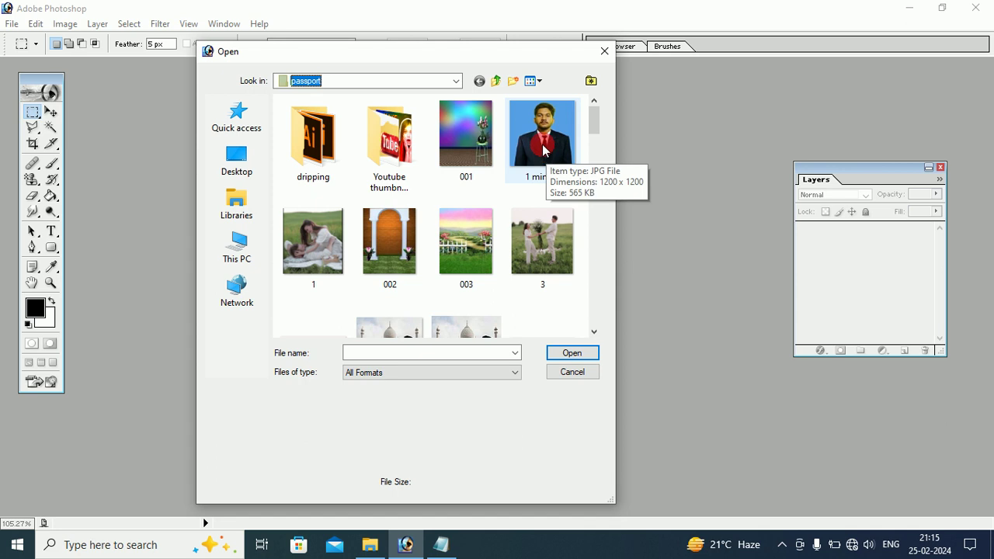
{"action": "left_click", "coordinate": [543, 150]}
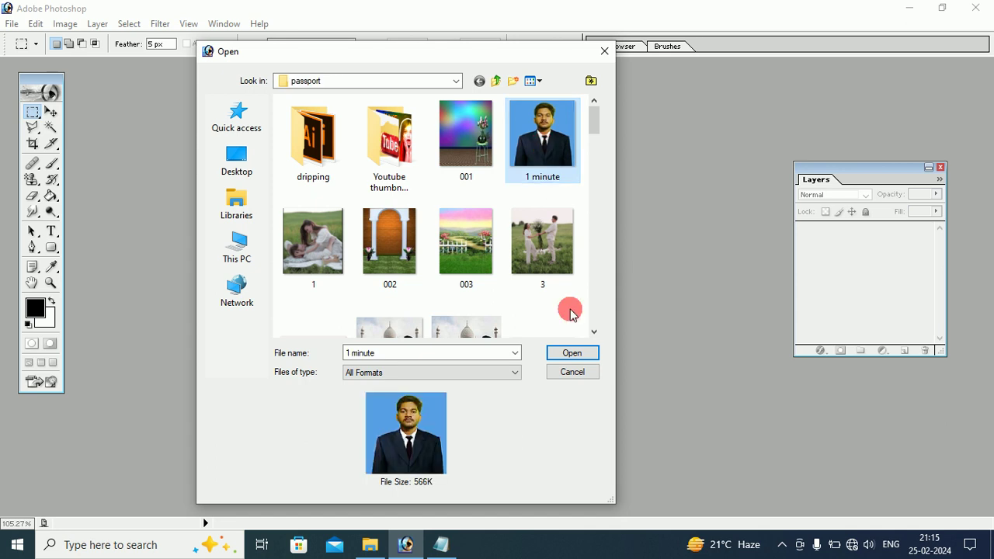
{"action": "left_click", "coordinate": [573, 355]}
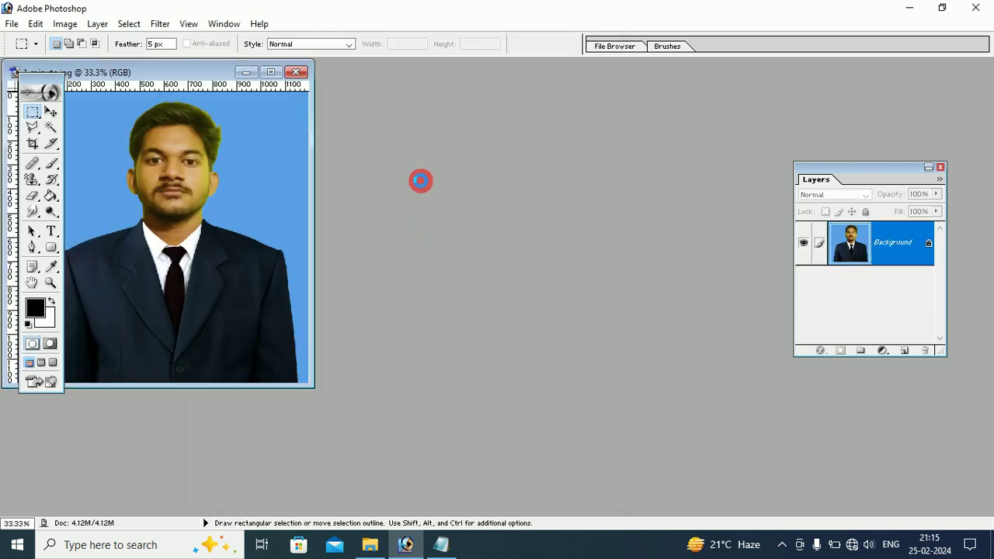
Drag the photo's document window right, clear of the toolbox.
{"action": "left_click_drag", "start_coordinate": [167, 68], "coordinate": [327, 75]}
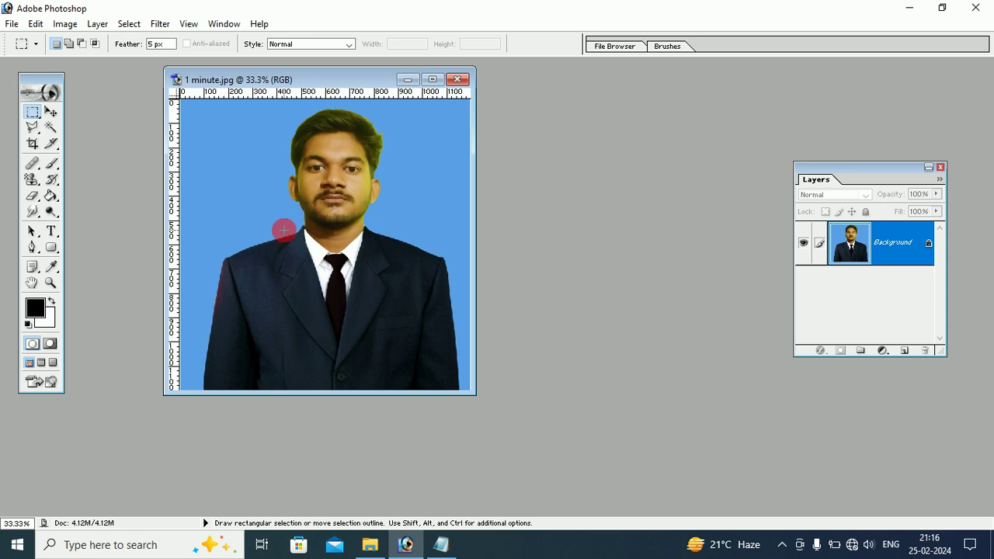
Set the Crop Tool to 35 mm width, 45 mm height and 300 pixels/inch.
{"action": "left_click", "coordinate": [32, 145]}
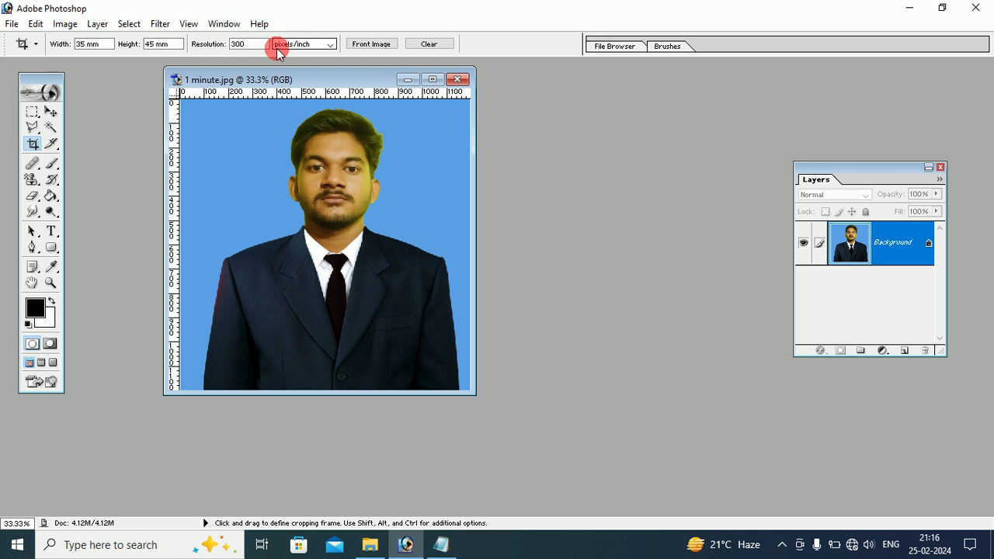
{"action": "double_click", "coordinate": [74, 44]}
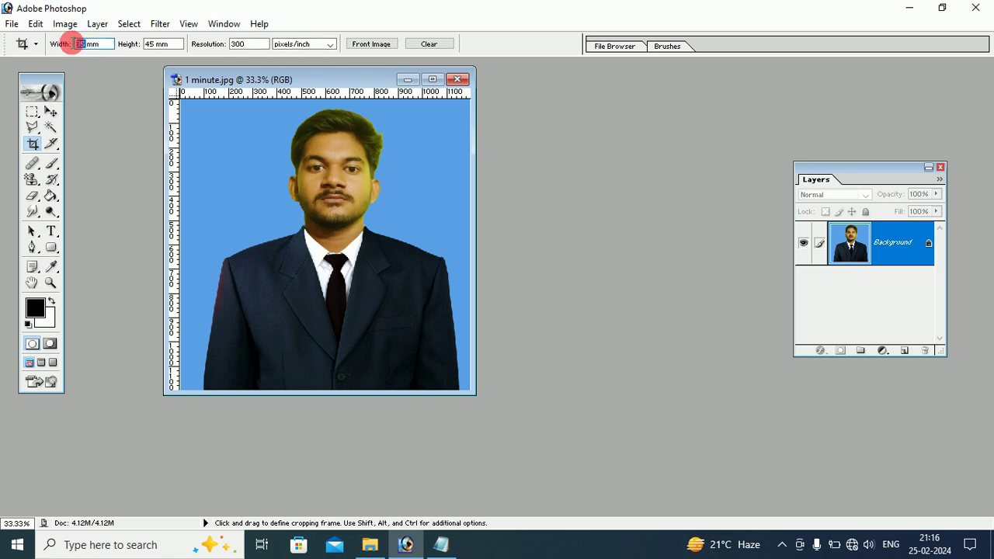
{"action": "type", "text": "35"}
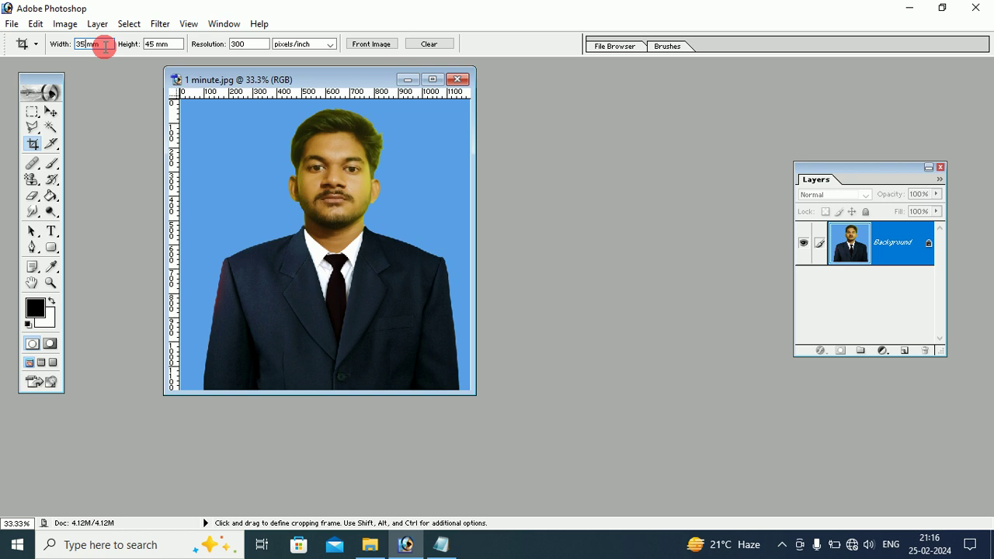
{"action": "left_click", "coordinate": [170, 47]}
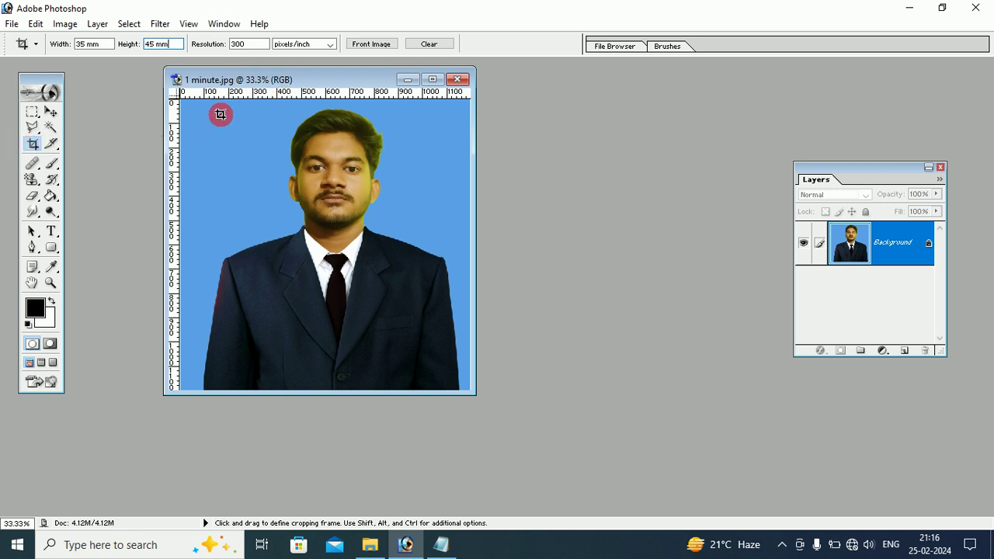
Draw and adjust a crop box centred on the head and shoulders, then commit the crop.
{"action": "mouse_move", "coordinate": [218, 108]}
{"action": "left_mouse_down"}
{"action": "mouse_move", "coordinate": [397, 296]}
{"action": "mouse_move", "coordinate": [438, 361]}
{"action": "left_mouse_up"}
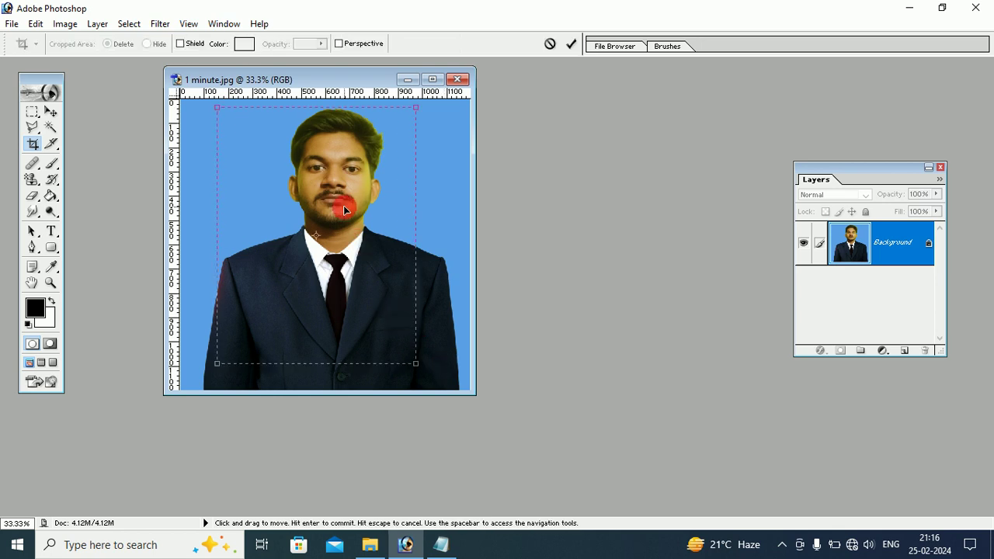
{"action": "left_click_drag", "start_coordinate": [344, 208], "coordinate": [357, 198]}
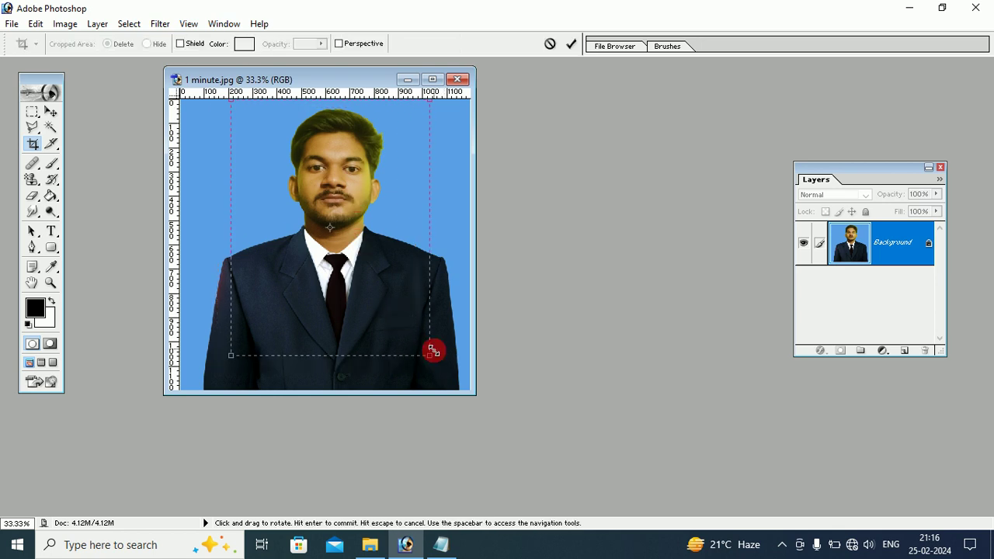
{"action": "left_click_drag", "start_coordinate": [429, 354], "coordinate": [402, 320]}
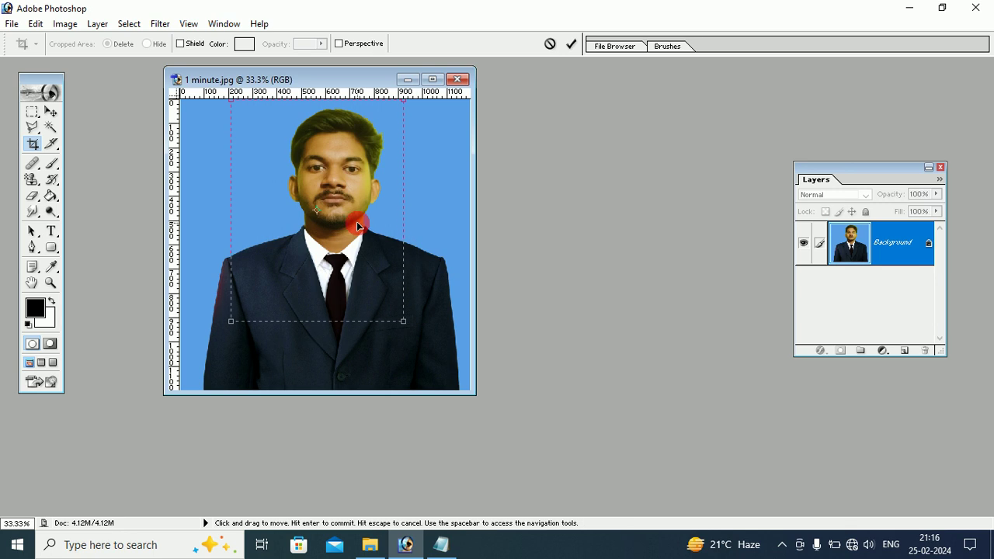
{"action": "left_click_drag", "start_coordinate": [357, 224], "coordinate": [376, 224]}
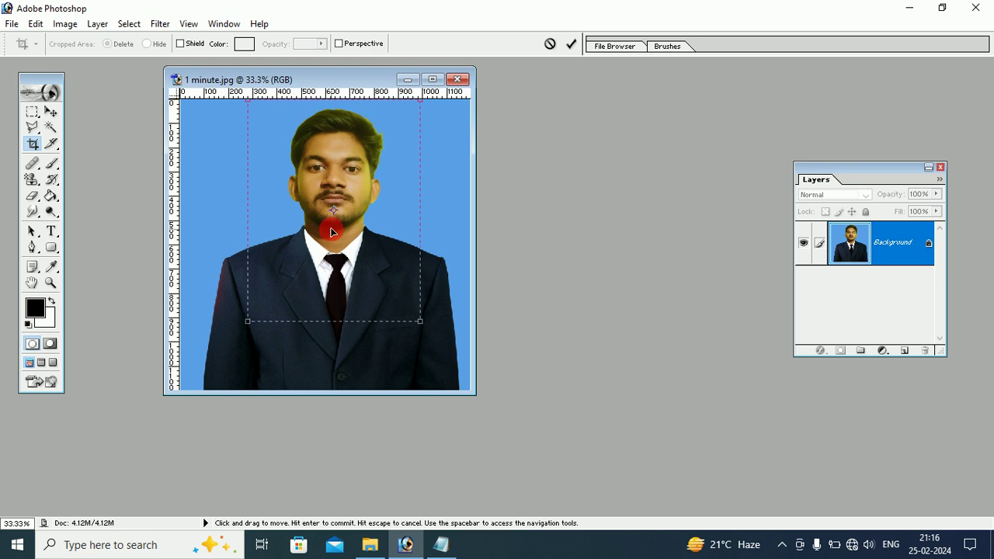
{"action": "left_click", "coordinate": [64, 24]}
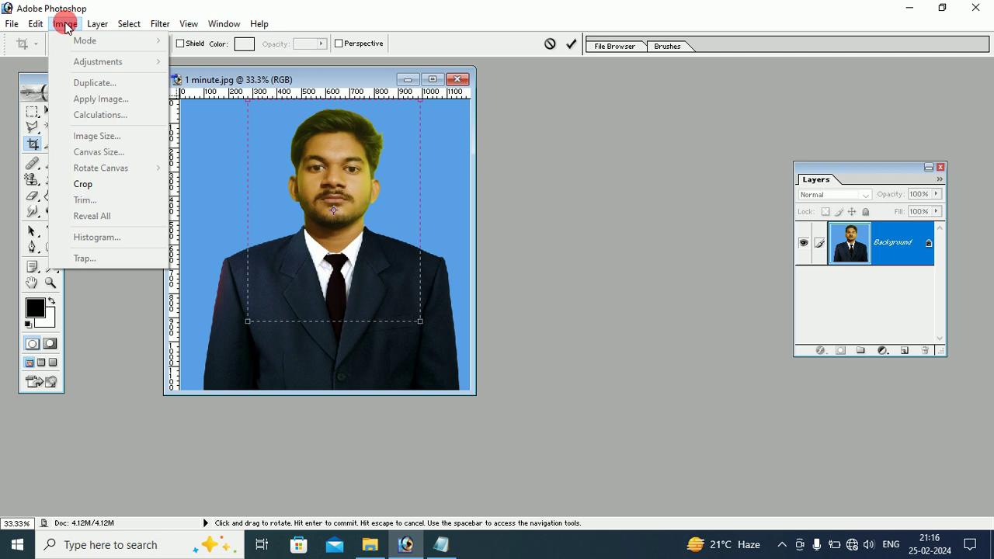
{"action": "left_click", "coordinate": [286, 78]}
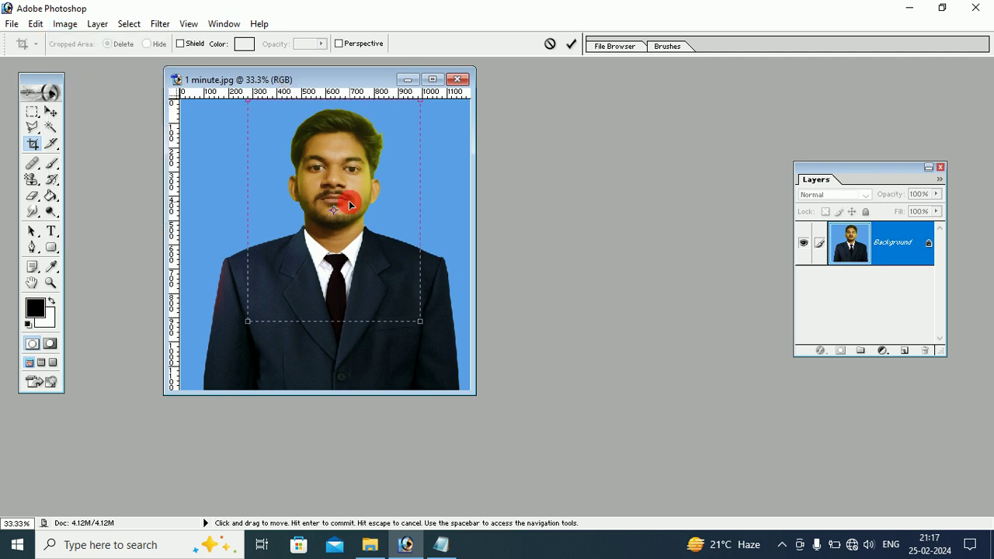
{"action": "key", "text": "Return"}
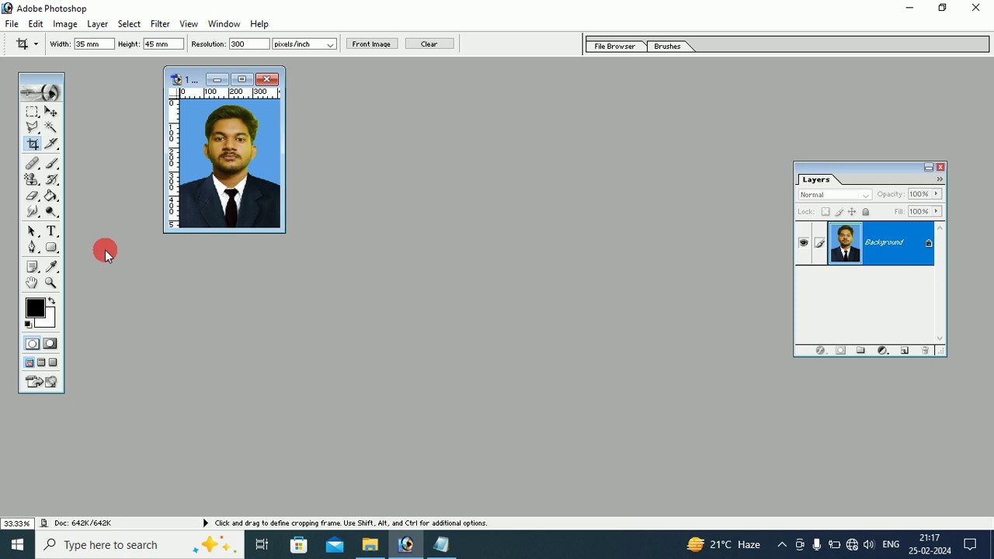
Fit the cropped photo on screen, maximize its window, and add an empty Layer 1.
{"action": "left_click", "coordinate": [50, 282]}
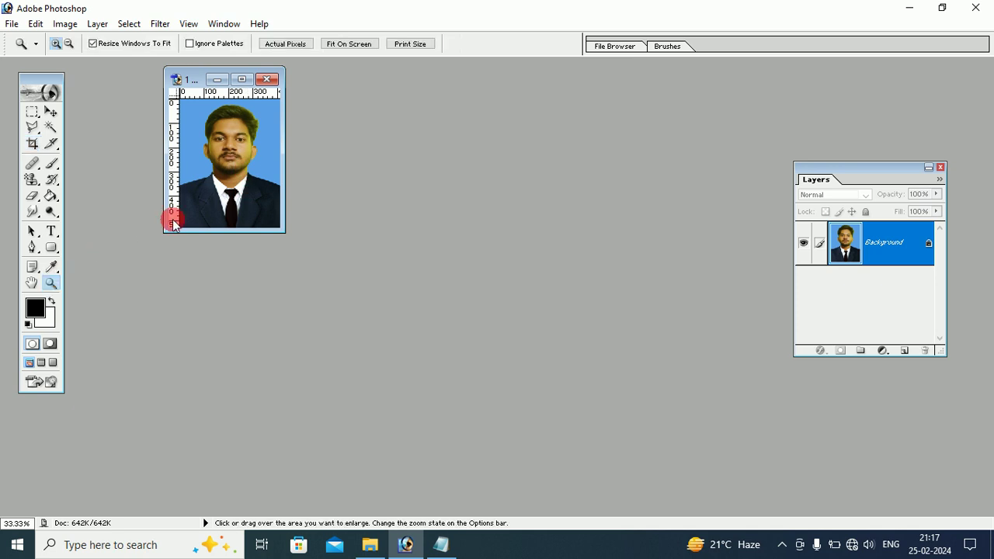
{"action": "left_click", "coordinate": [351, 44]}
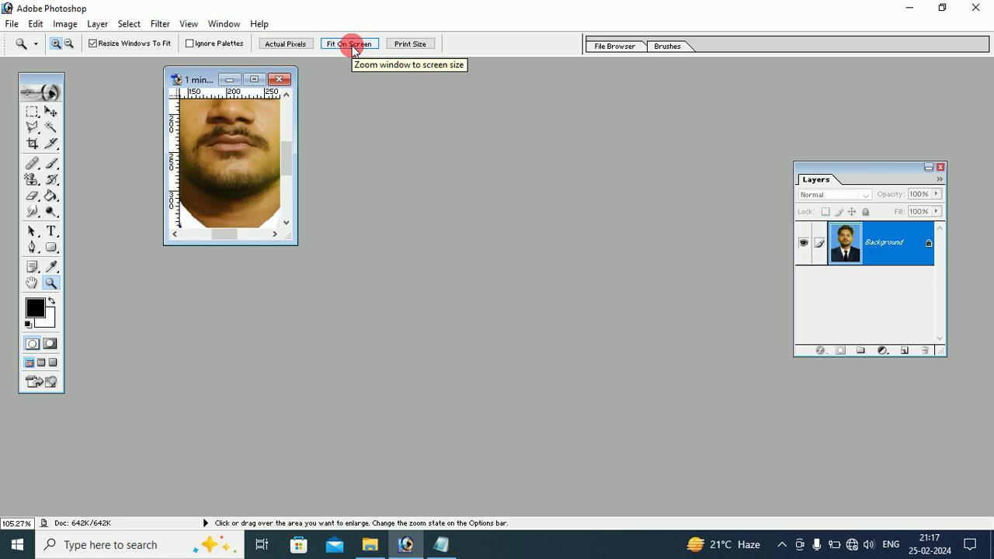
{"action": "left_click", "coordinate": [255, 80]}
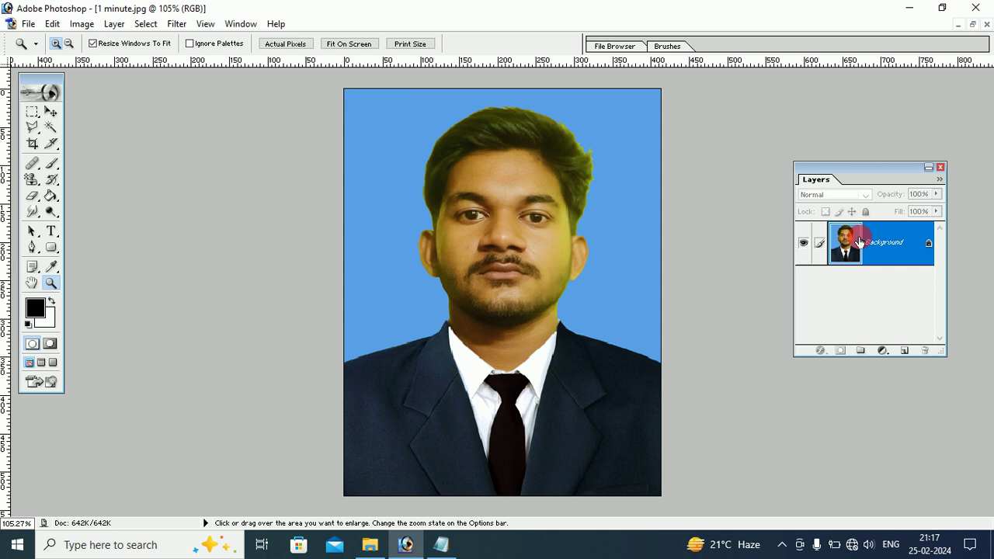
{"action": "left_click", "coordinate": [906, 355]}
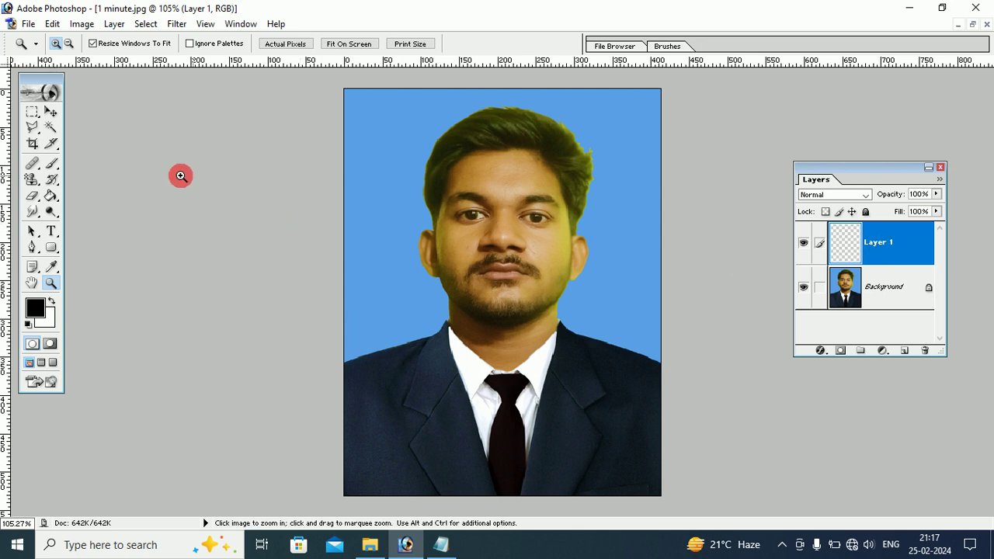
Draw a trial rectangular selection across the photo's bottom, then deselect it.
{"action": "left_click", "coordinate": [31, 117]}
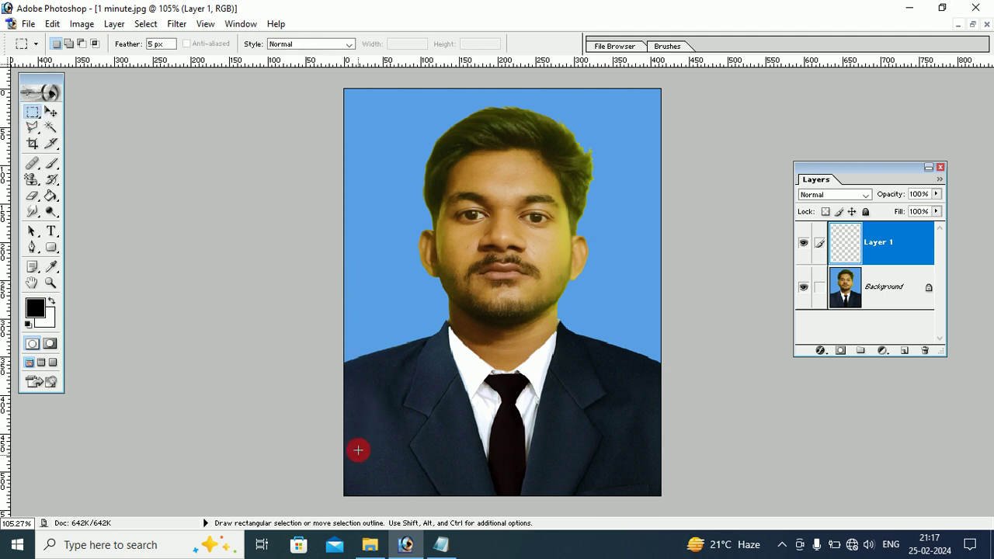
{"action": "left_click_drag", "start_coordinate": [354, 441], "coordinate": [628, 467]}
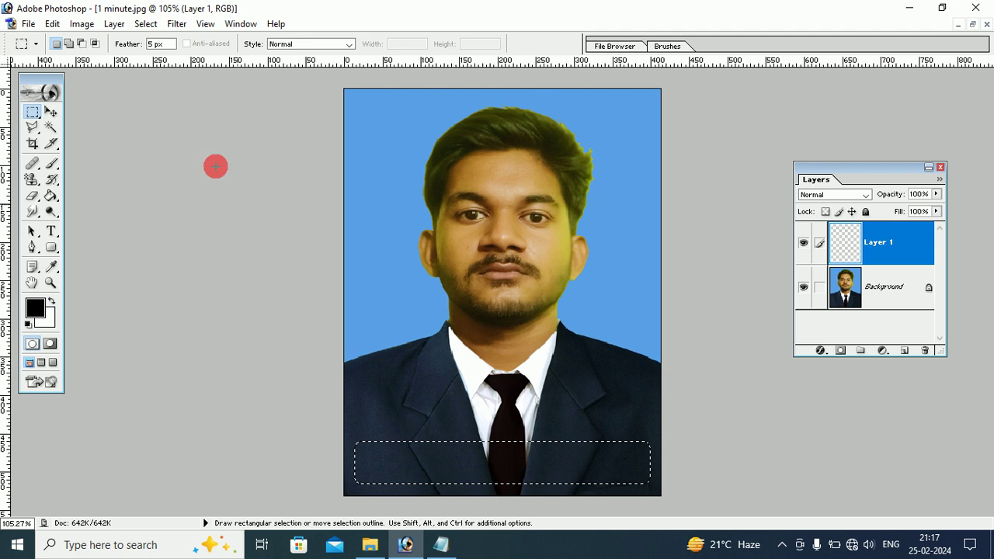
{"action": "left_click", "coordinate": [145, 24]}
{"action": "left_click", "coordinate": [159, 56]}
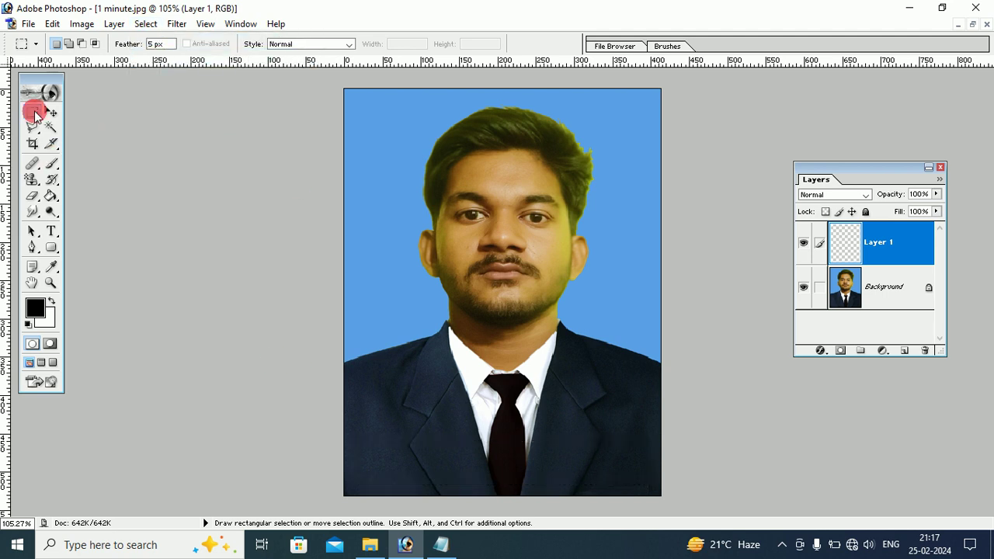
Set the marquee Feather to 10 px and mark a strip across the lower suit.
{"action": "left_click", "coordinate": [94, 45]}
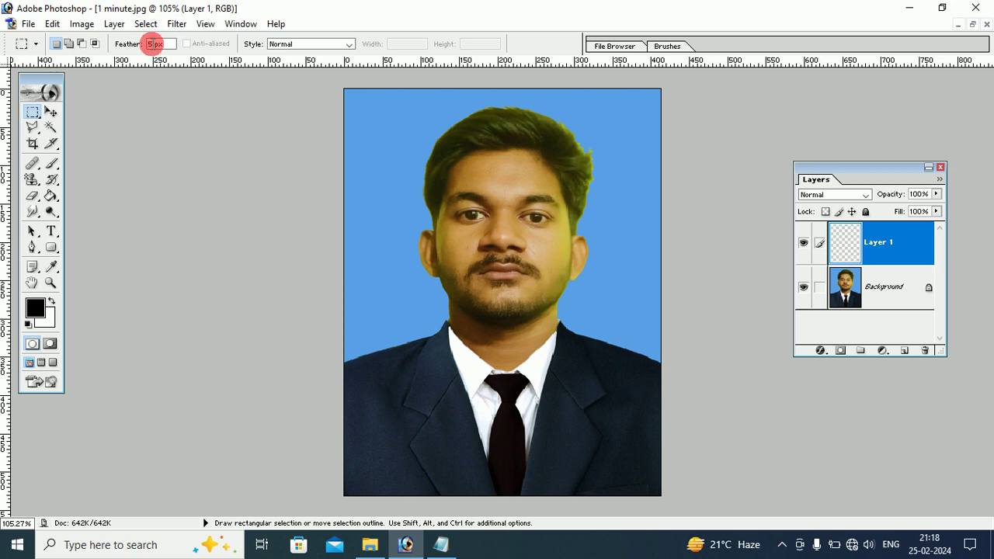
{"action": "left_click", "coordinate": [133, 43]}
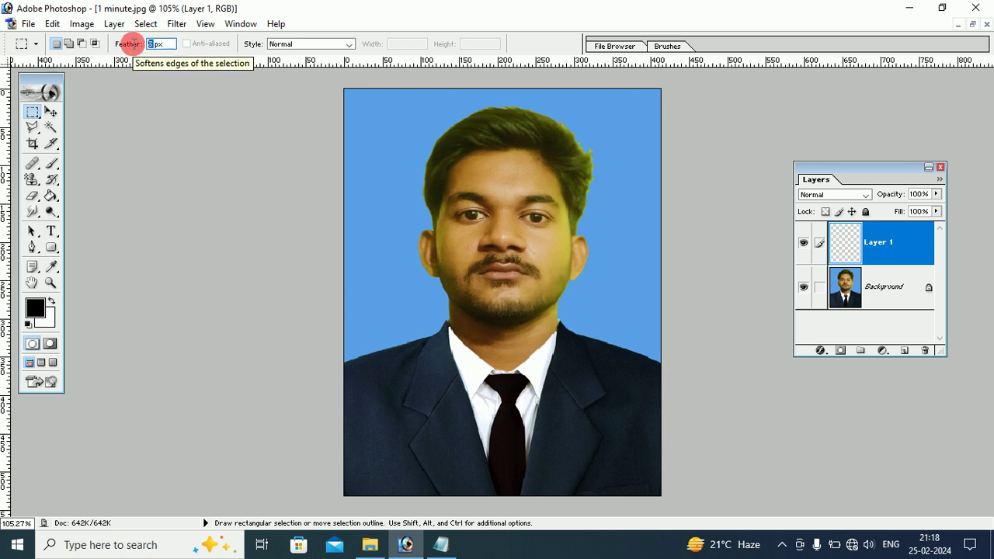
{"action": "type", "text": "1"}
{"action": "double_click", "coordinate": [161, 45]}
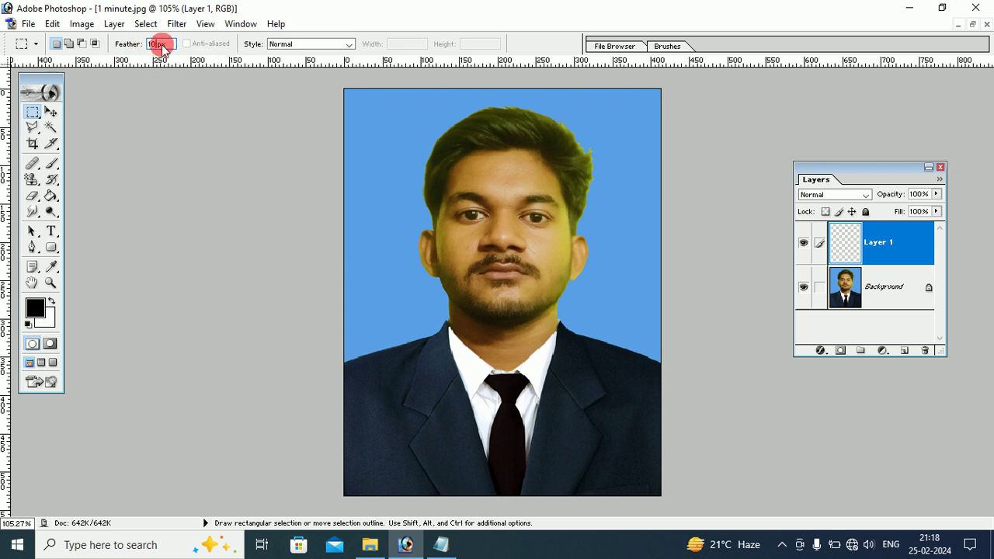
{"action": "left_click", "coordinate": [433, 425]}
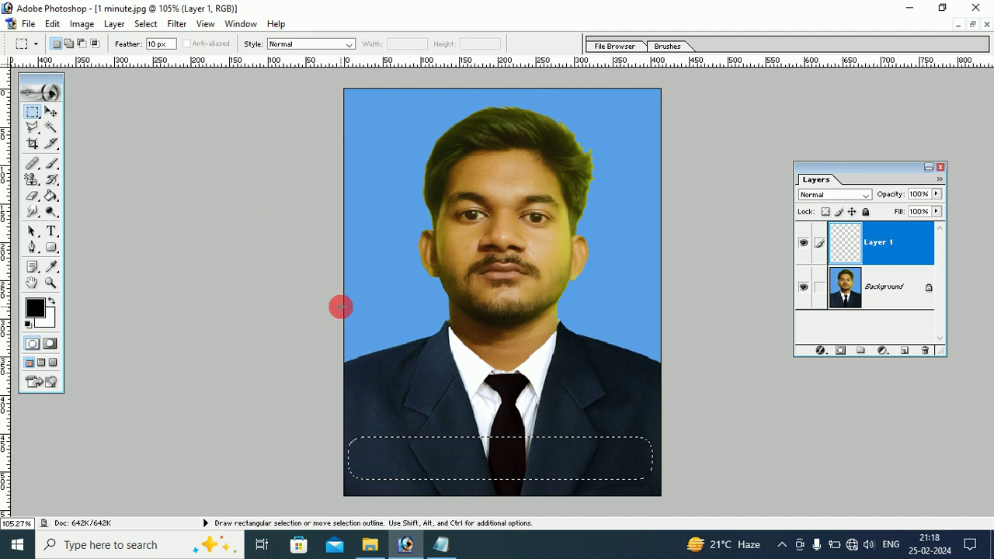
Transform the selection to span the bottom just inside the edges, slightly taller, and commit.
{"action": "left_click", "coordinate": [145, 23]}
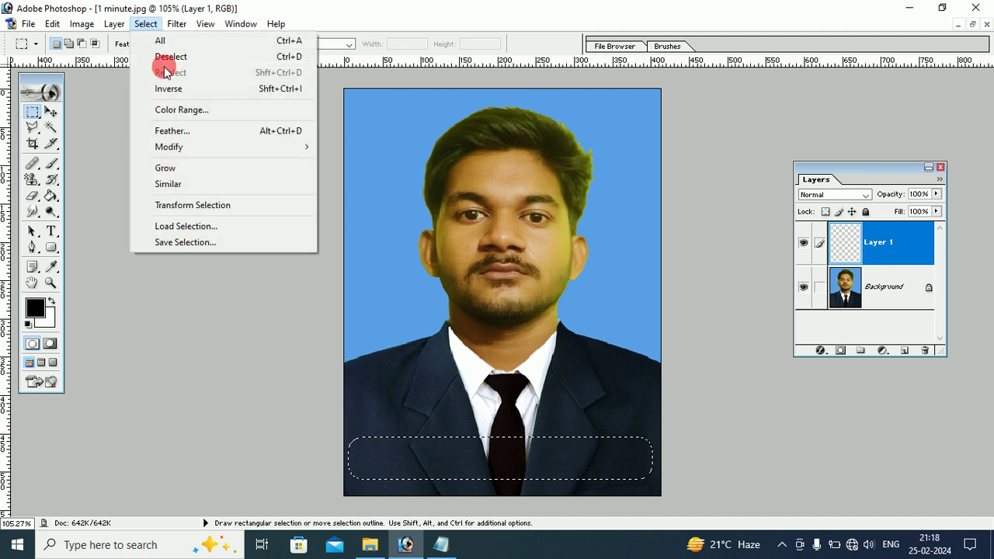
{"action": "left_click", "coordinate": [211, 208]}
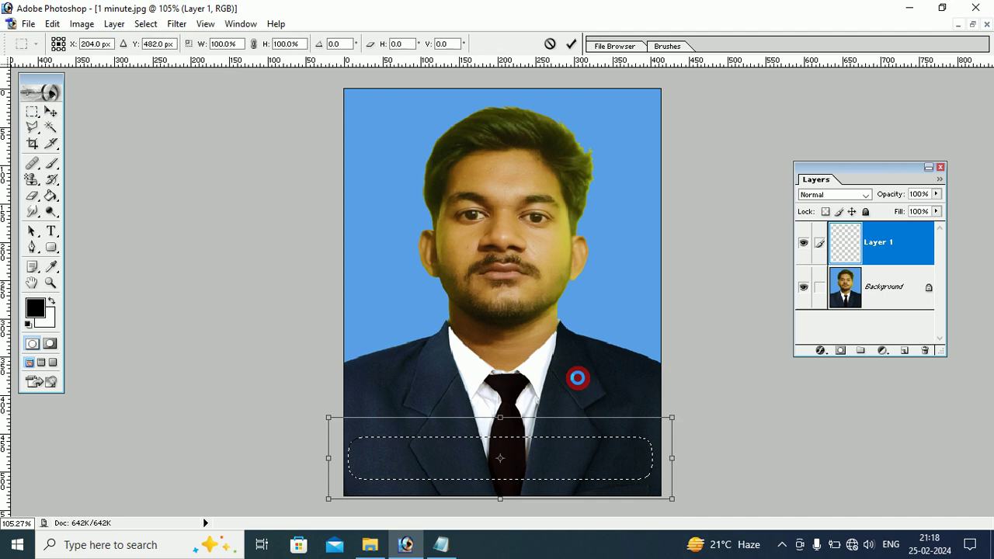
{"action": "left_click_drag", "start_coordinate": [672, 418], "coordinate": [684, 415]}
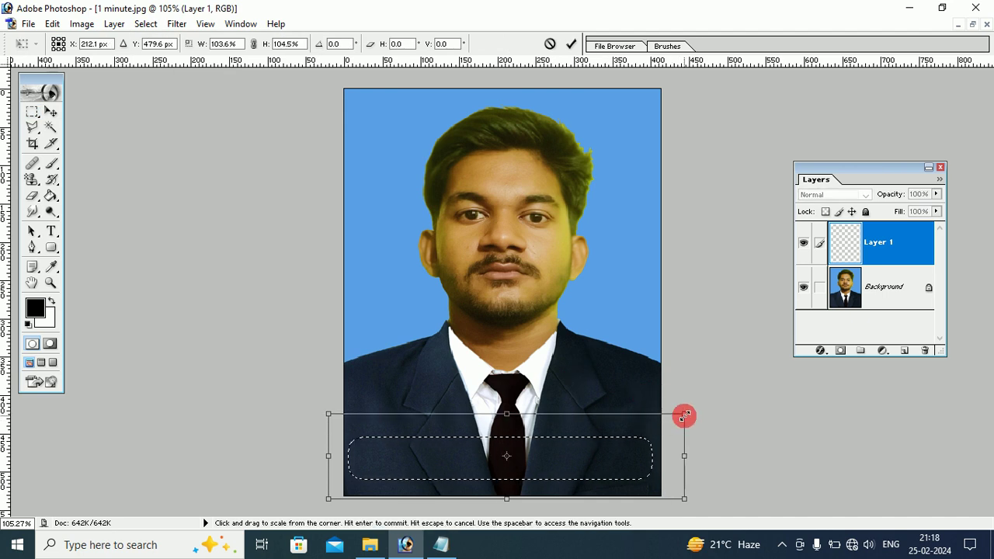
{"action": "left_click_drag", "start_coordinate": [530, 465], "coordinate": [522, 461]}
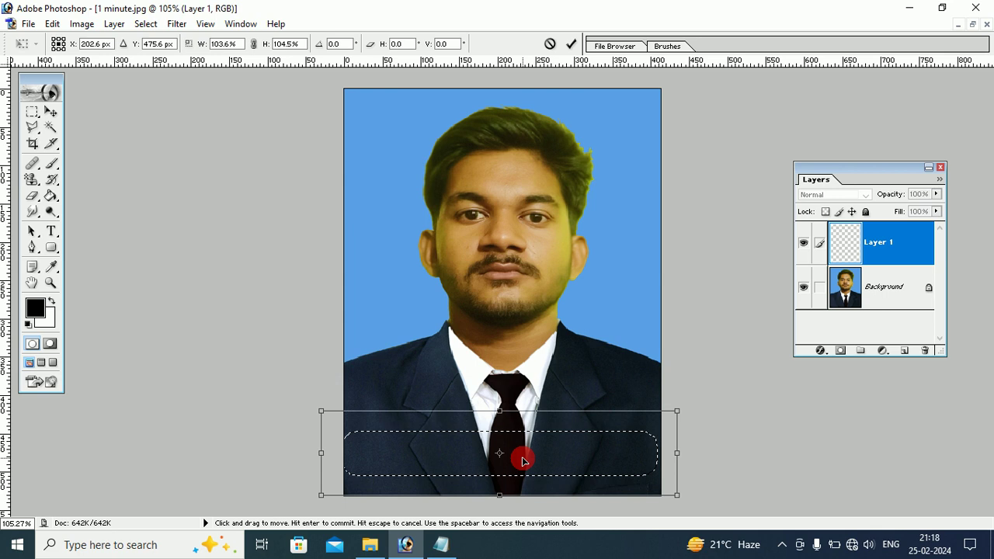
{"action": "left_click_drag", "start_coordinate": [522, 461], "coordinate": [524, 462]}
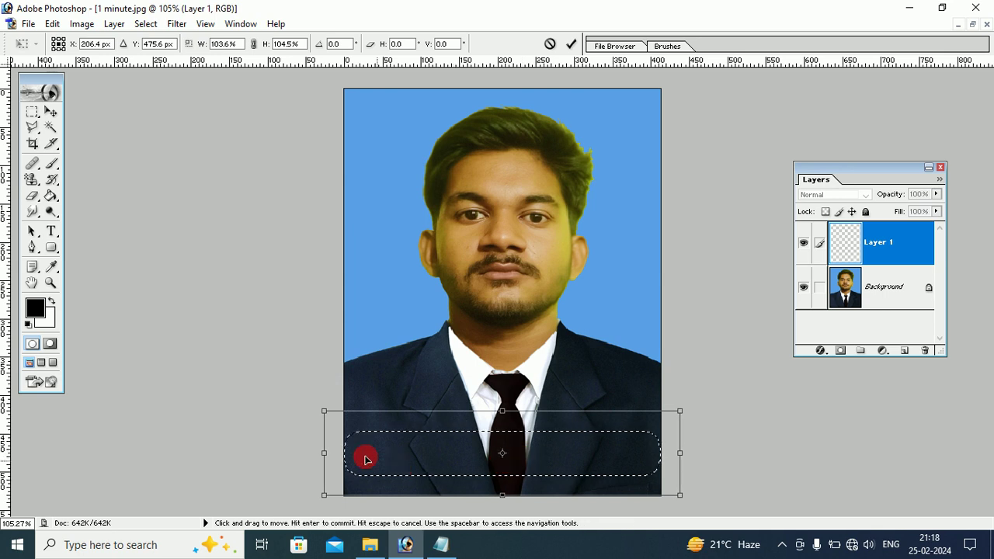
{"action": "left_click_drag", "start_coordinate": [324, 453], "coordinate": [330, 453]}
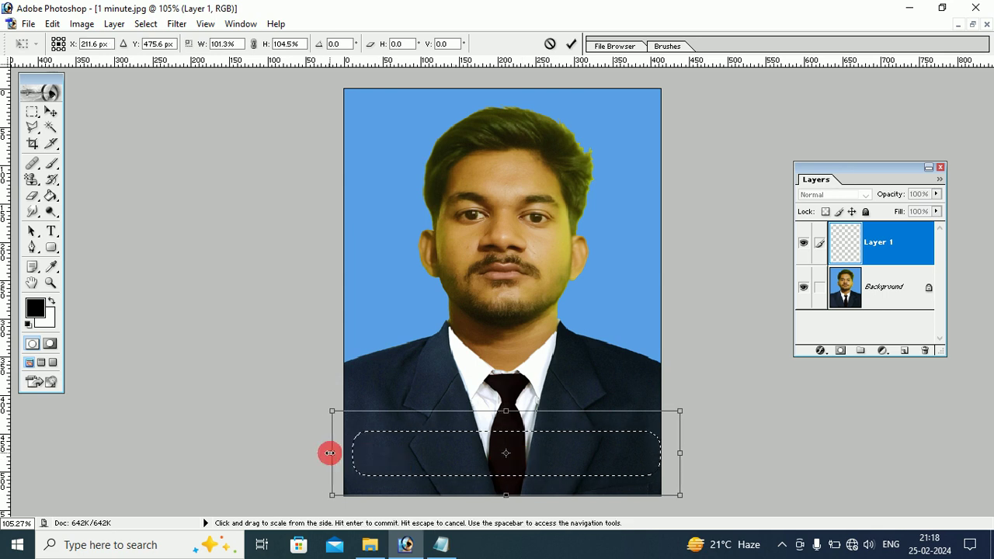
{"action": "left_click_drag", "start_coordinate": [686, 454], "coordinate": [679, 454]}
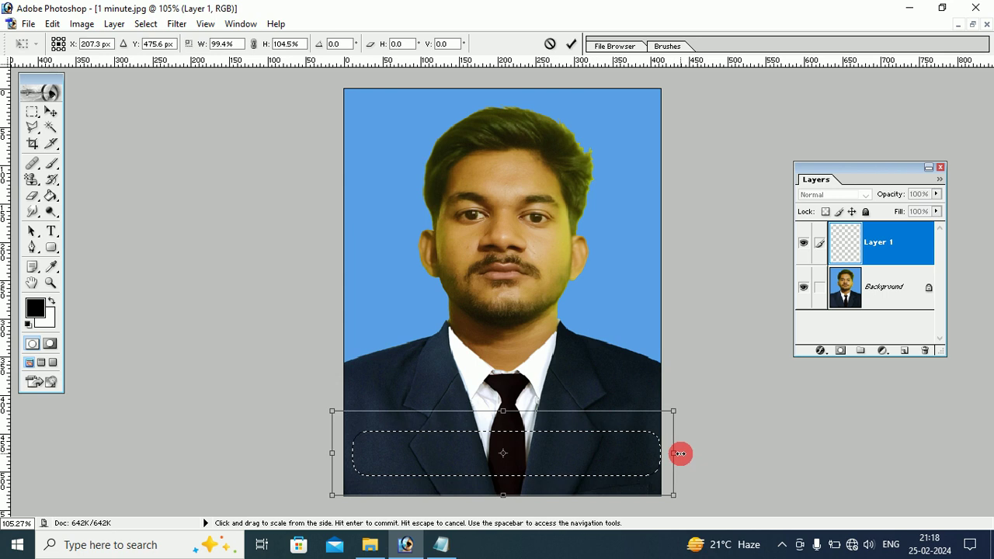
{"action": "left_click_drag", "start_coordinate": [583, 459], "coordinate": [584, 464]}
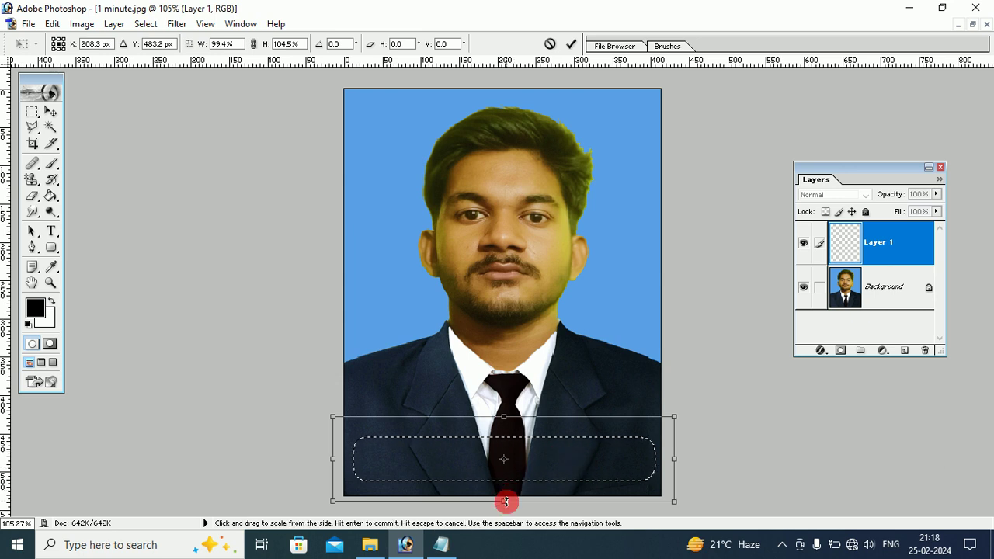
{"action": "left_click_drag", "start_coordinate": [506, 502], "coordinate": [506, 510]}
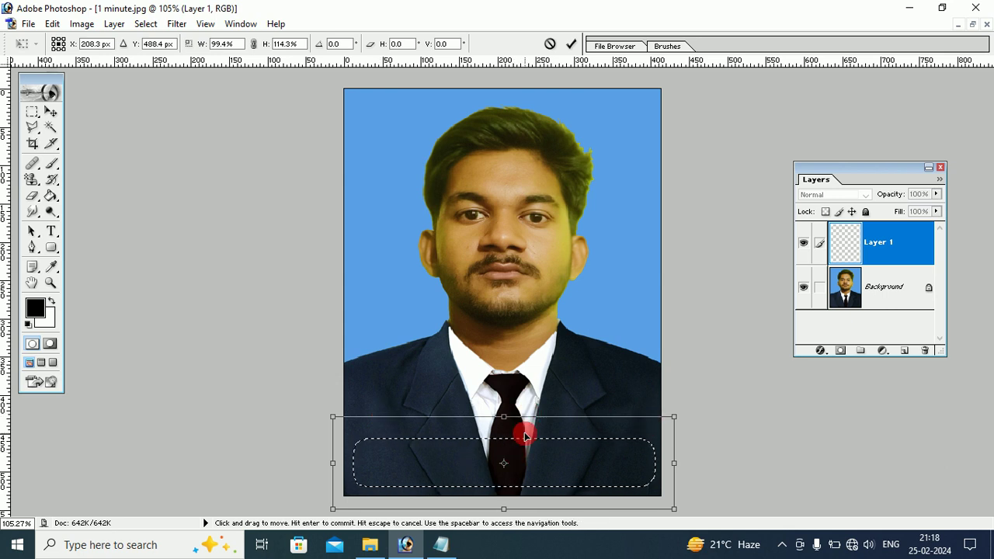
{"action": "left_click", "coordinate": [571, 45]}
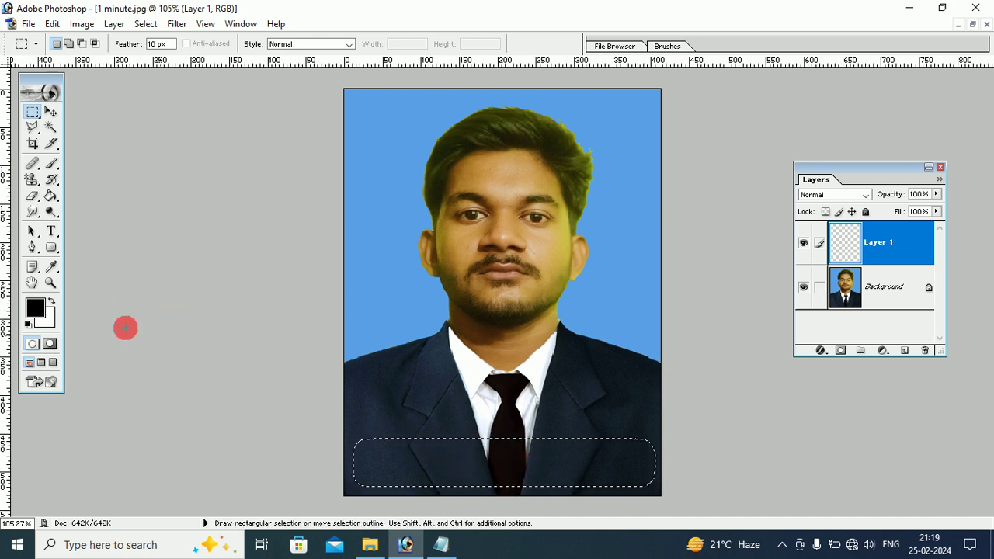
Fill the feathered strip with white using the Paint Bucket, then deselect it.
{"action": "left_click", "coordinate": [52, 302]}
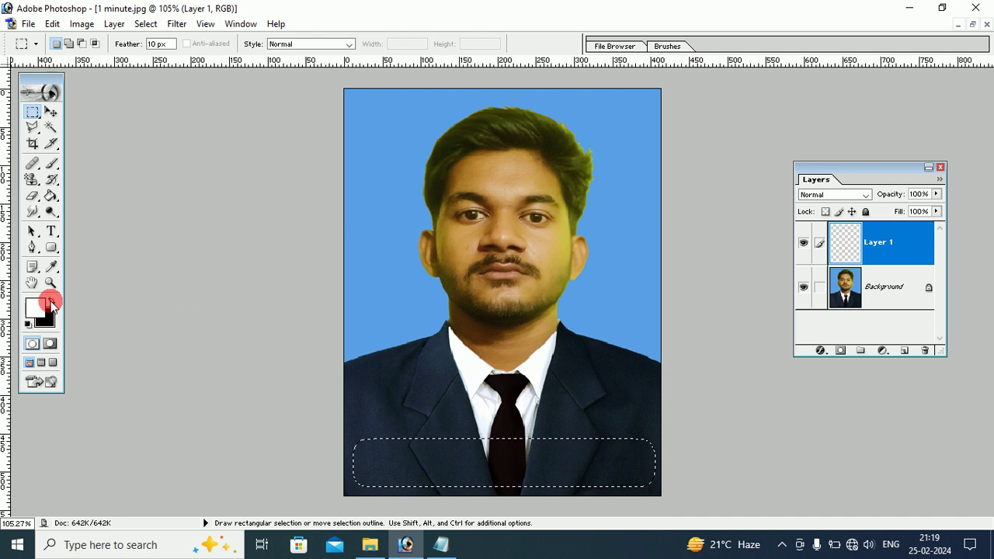
{"action": "left_click", "coordinate": [51, 197]}
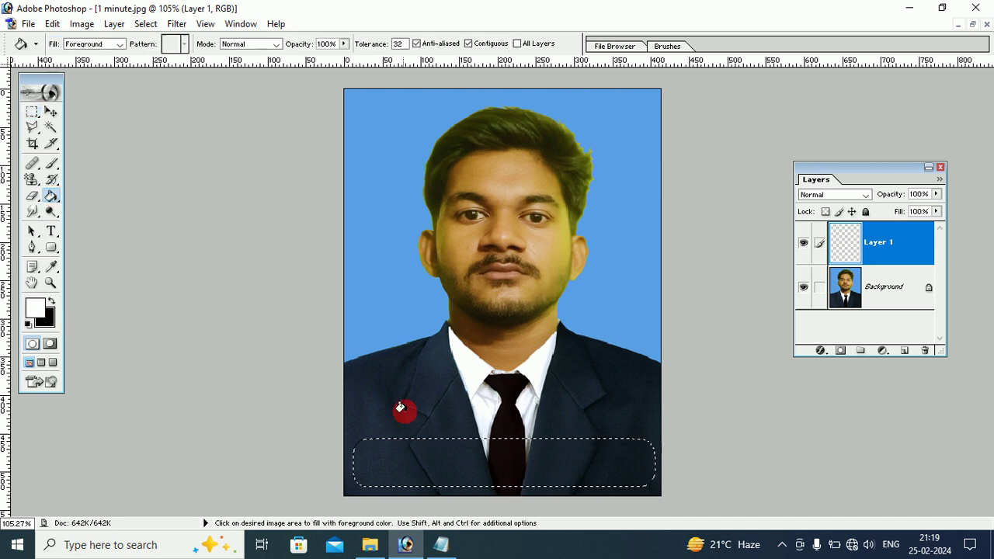
{"action": "left_click", "coordinate": [424, 458]}
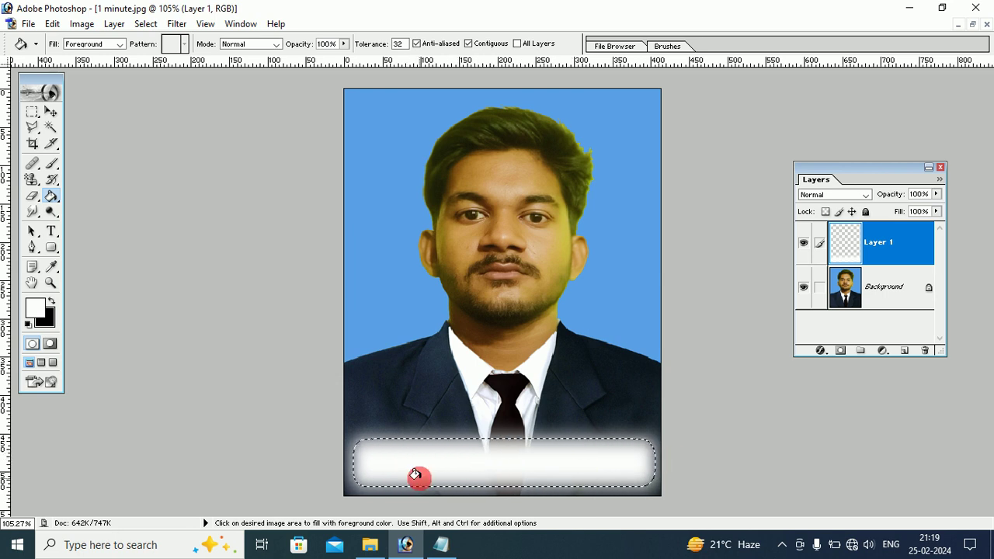
{"action": "left_click", "coordinate": [147, 24]}
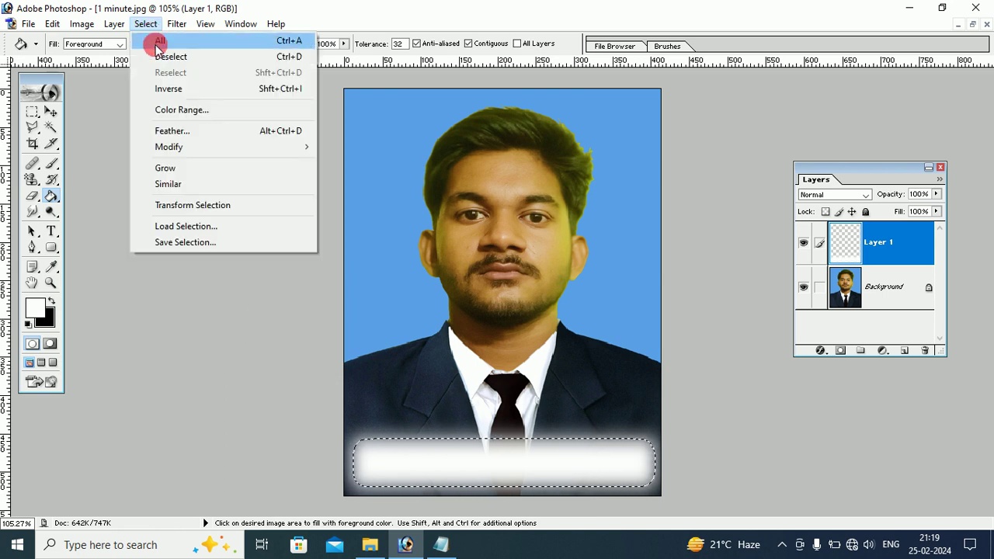
{"action": "left_click", "coordinate": [160, 59]}
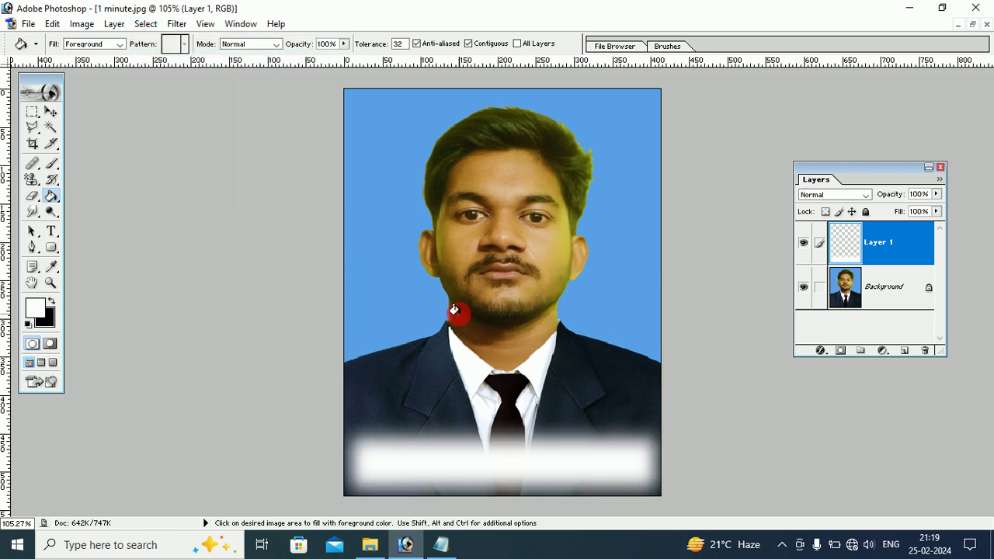
{"action": "left_click", "coordinate": [33, 111]}
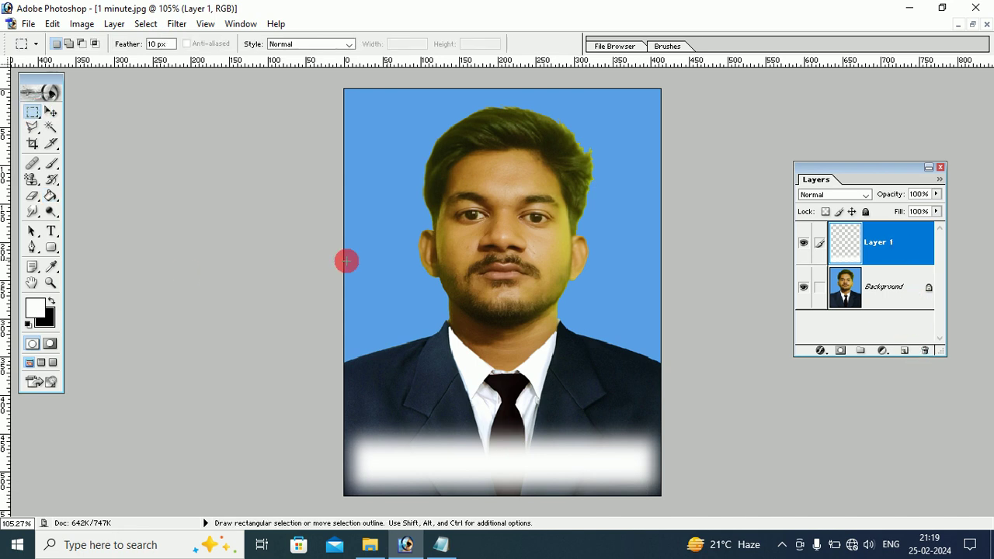
Type 'Name:-' and the person's name on the white strip, retyping the surname's capitals lowercase.
{"action": "left_click", "coordinate": [50, 232]}
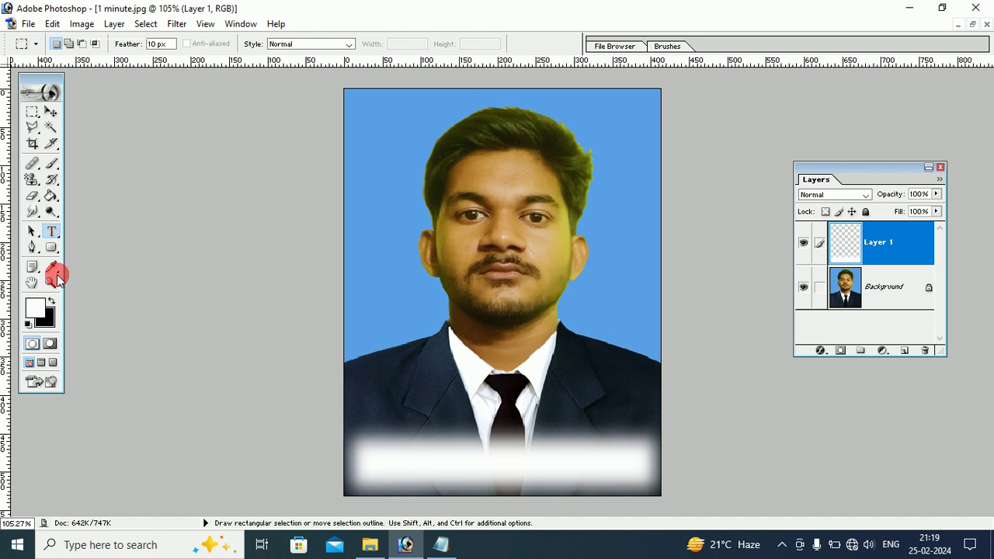
{"action": "left_click", "coordinate": [52, 302]}
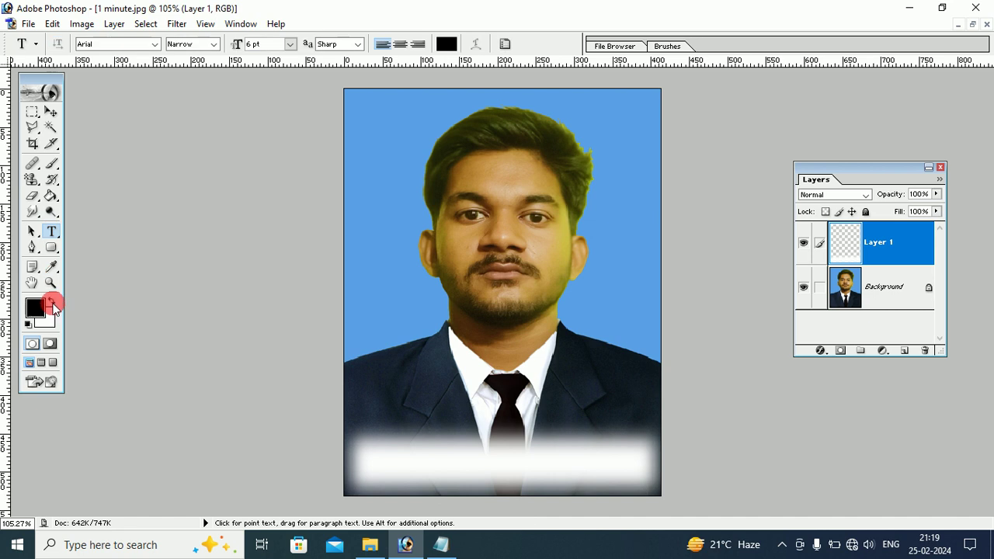
{"action": "left_click", "coordinate": [395, 462]}
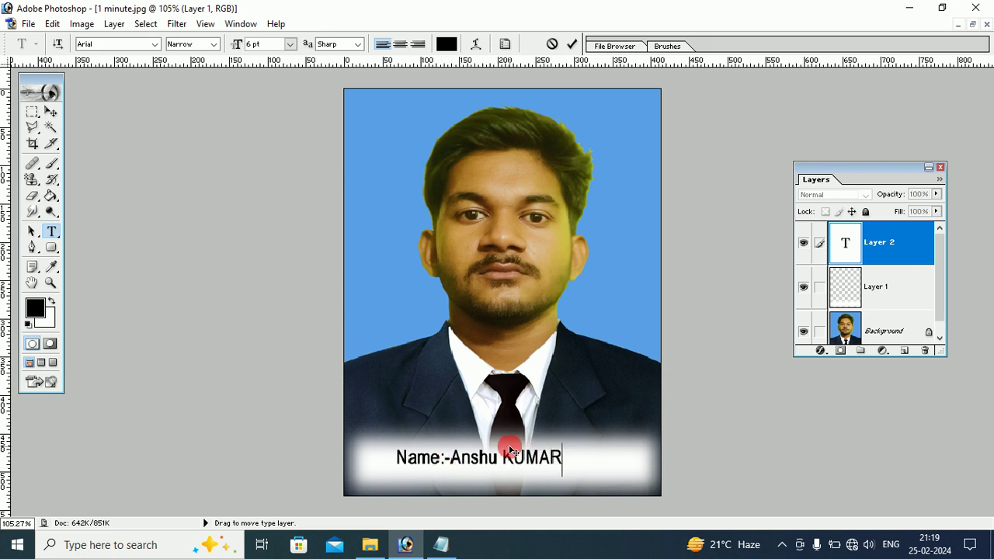
{"action": "left_click_drag", "start_coordinate": [513, 458], "coordinate": [593, 465]}
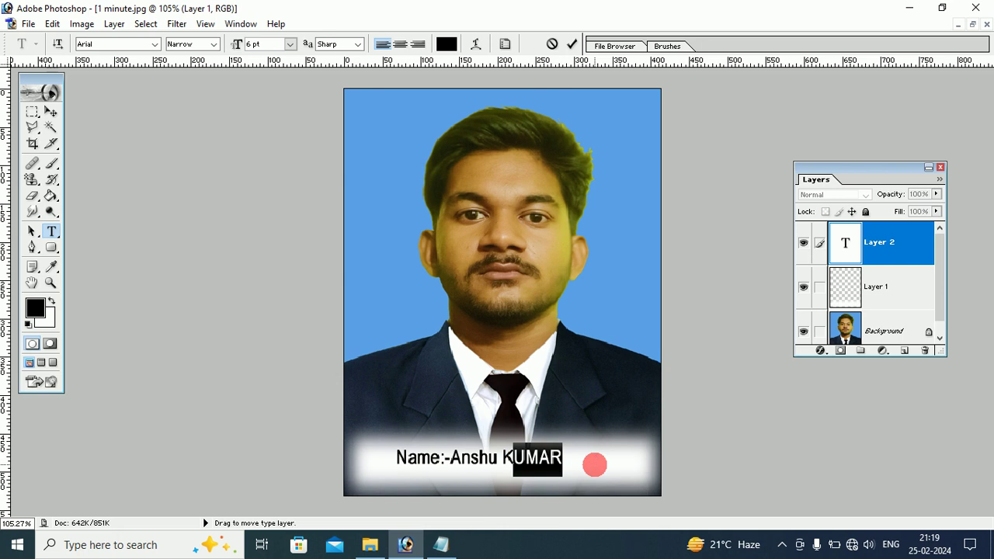
{"action": "type", "text": "umar"}
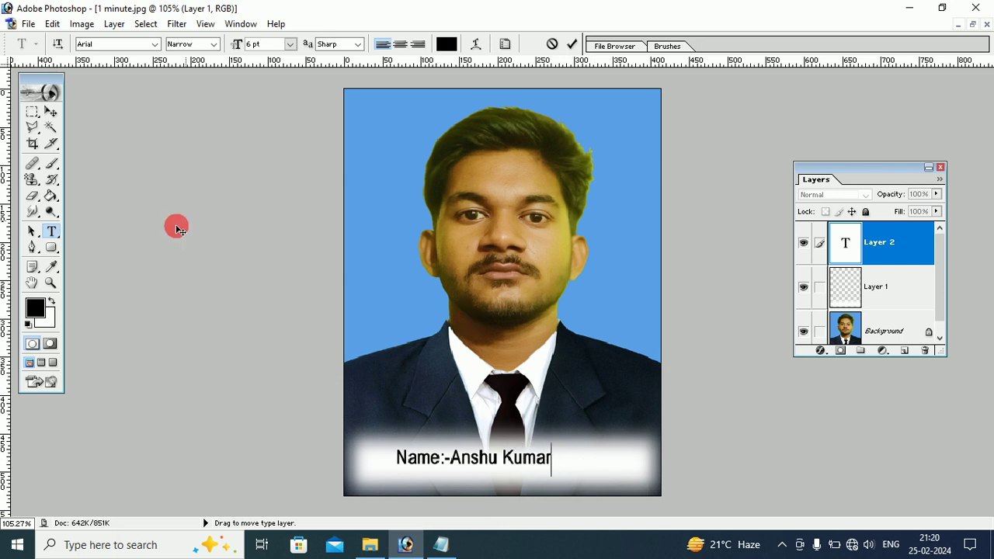
{"action": "left_click", "coordinate": [49, 113]}
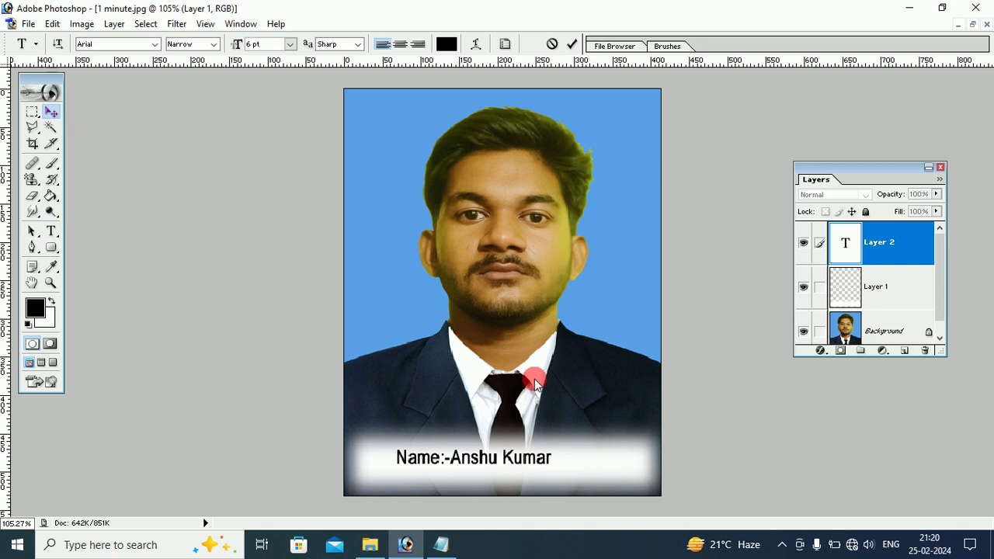
Stretch the name text to about 8.85 pt across most of the strip, then click into it.
{"action": "left_click_drag", "start_coordinate": [552, 464], "coordinate": [621, 474]}
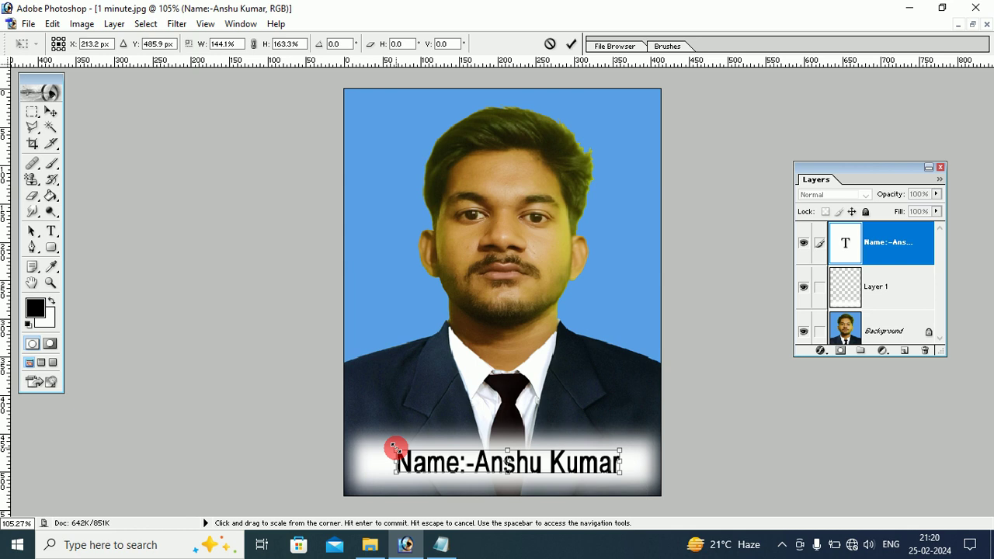
{"action": "left_click_drag", "start_coordinate": [396, 451], "coordinate": [375, 450]}
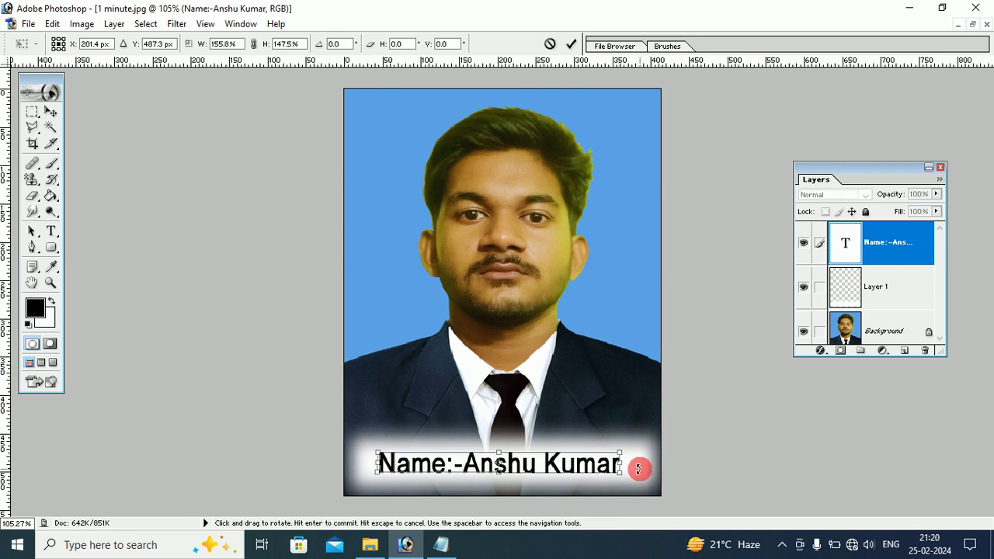
{"action": "left_click_drag", "start_coordinate": [630, 473], "coordinate": [643, 471]}
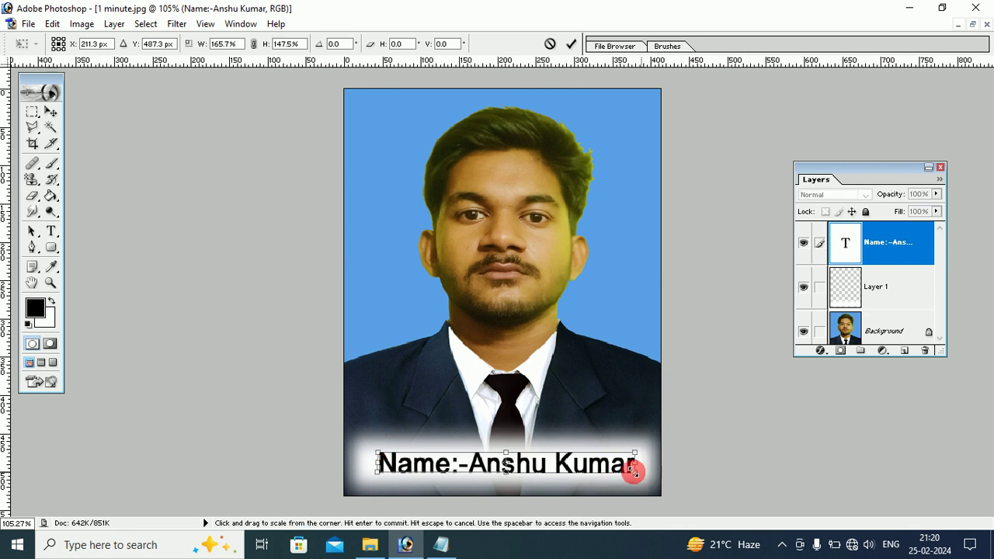
{"action": "left_click", "coordinate": [50, 112]}
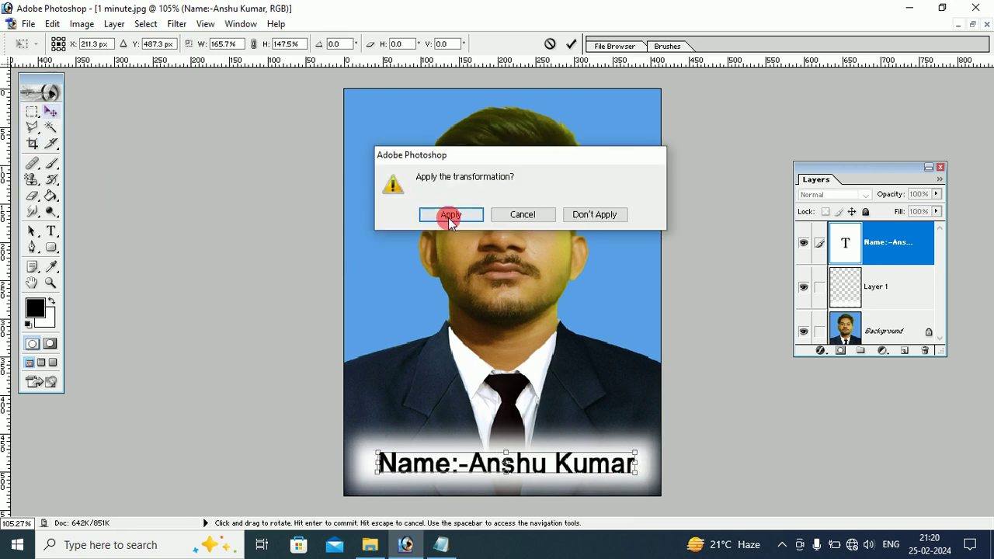
{"action": "left_click", "coordinate": [446, 213]}
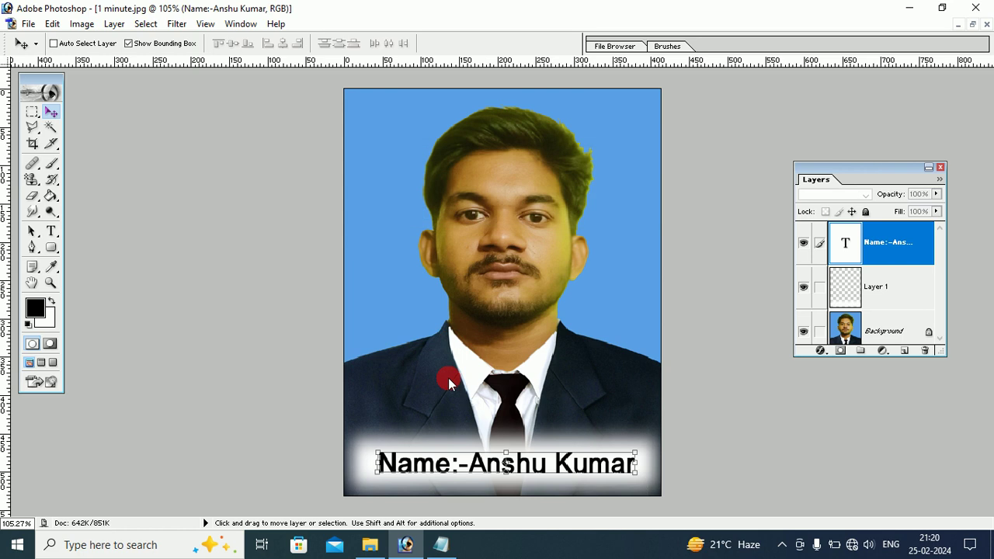
{"action": "left_click", "coordinate": [50, 231]}
{"action": "left_click", "coordinate": [379, 460]}
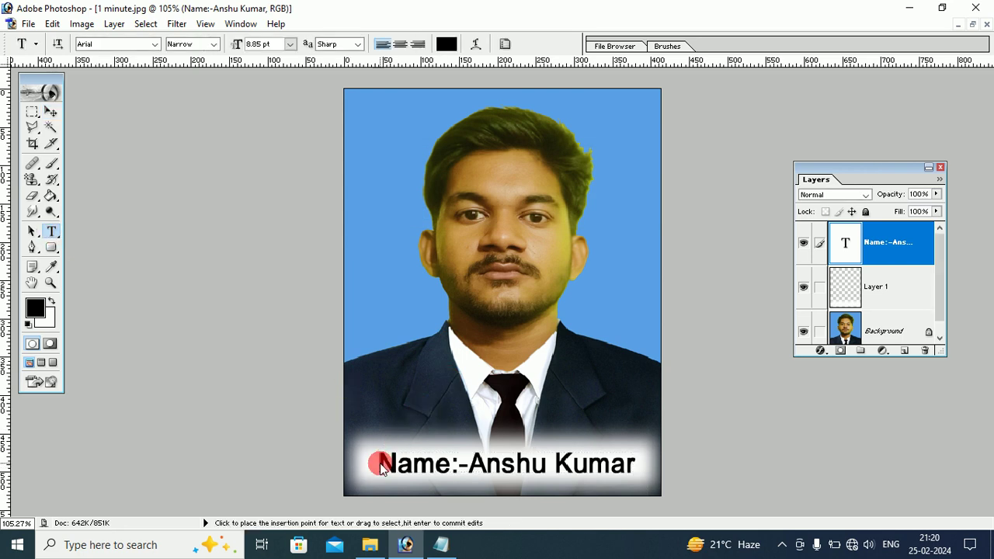
Select the whole name text and set its font style to bold.
{"action": "left_click_drag", "start_coordinate": [380, 461], "coordinate": [635, 464]}
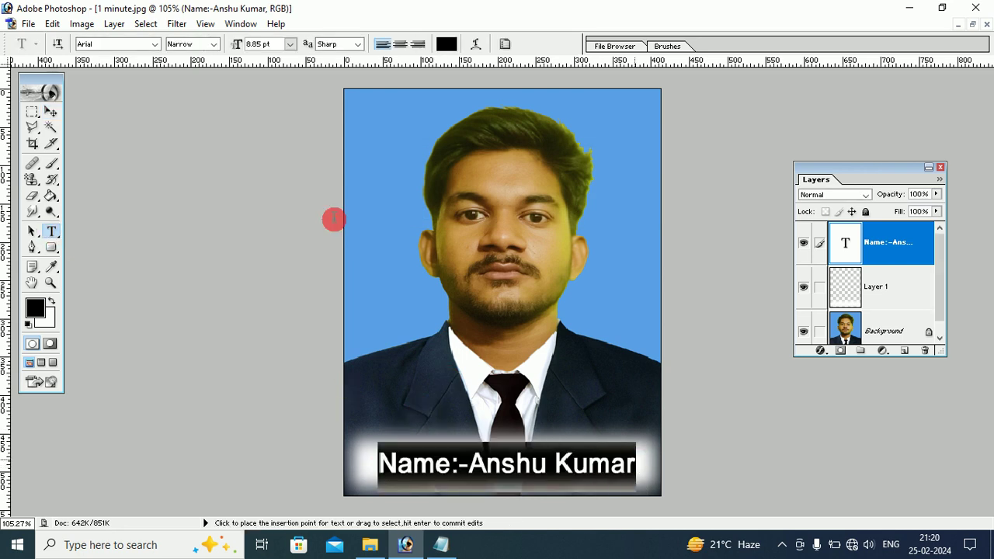
{"action": "left_click", "coordinate": [214, 45]}
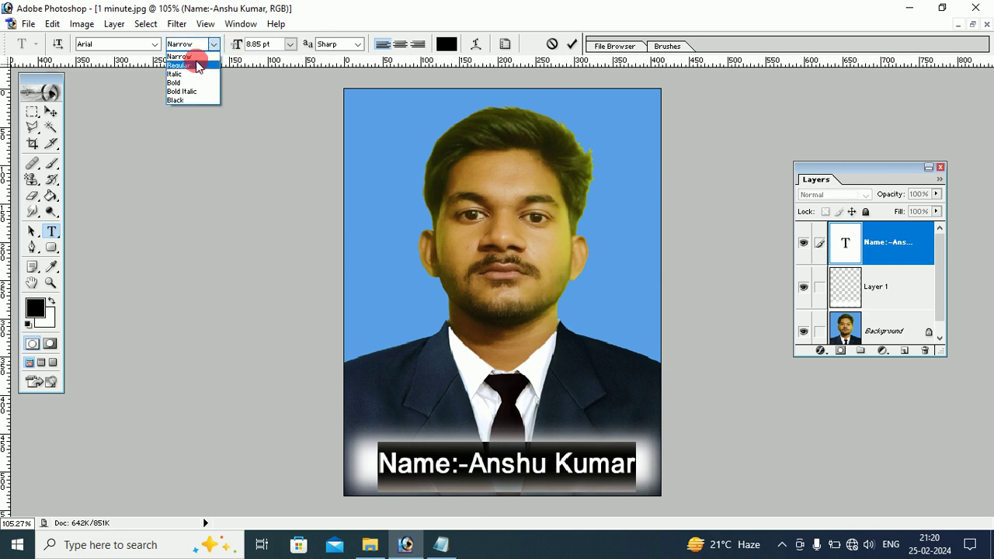
{"action": "left_click", "coordinate": [195, 82]}
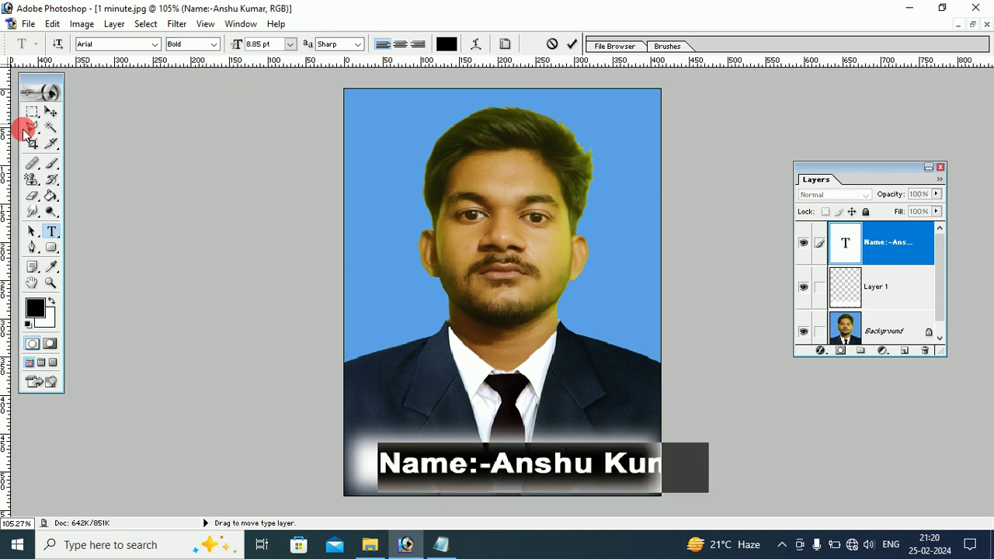
Narrow and heighten the name text to about 12.33 pt so it fits within the white band.
{"action": "left_click", "coordinate": [50, 111]}
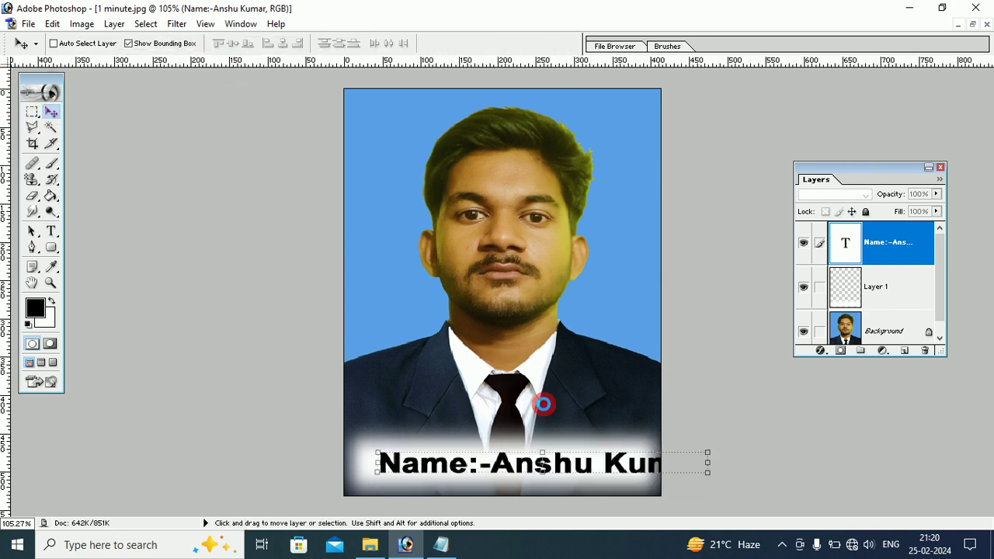
{"action": "left_click_drag", "start_coordinate": [709, 452], "coordinate": [640, 450]}
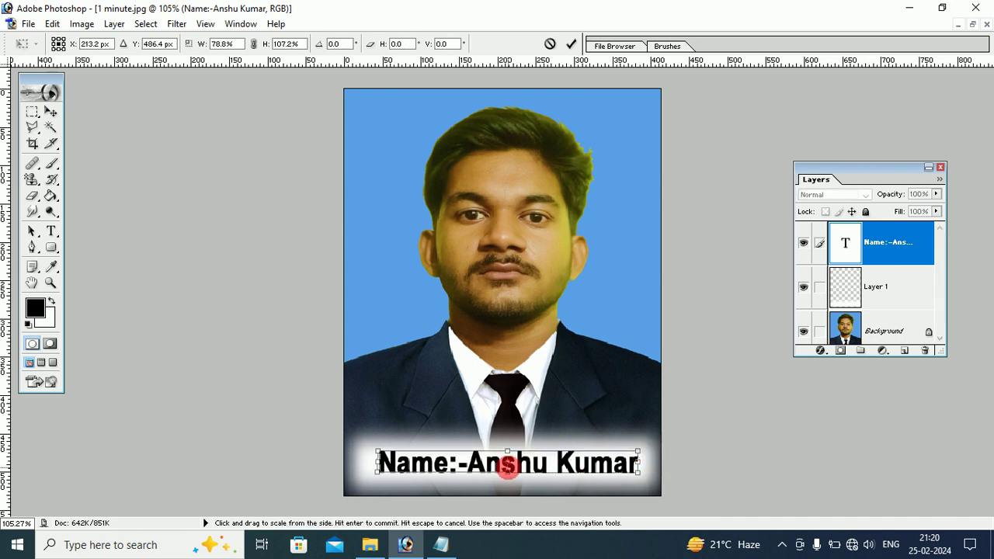
{"action": "left_click_drag", "start_coordinate": [507, 471], "coordinate": [510, 473]}
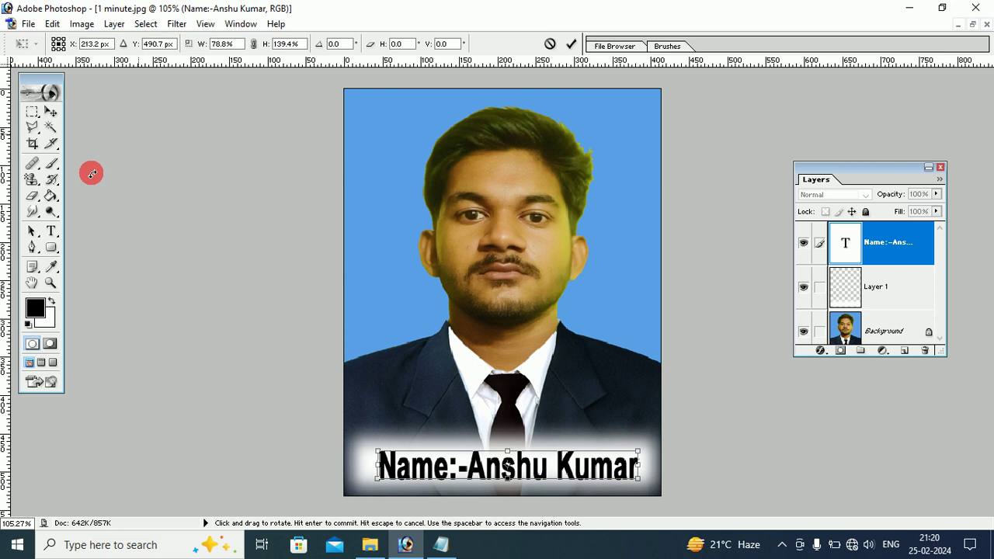
{"action": "left_click", "coordinate": [48, 231]}
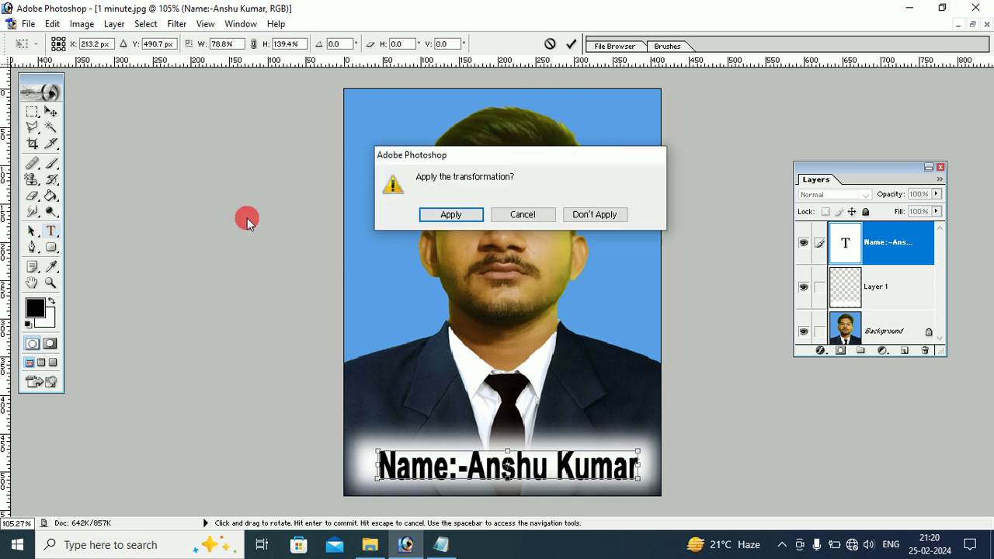
{"action": "left_click", "coordinate": [449, 214]}
{"action": "left_click", "coordinate": [385, 462]}
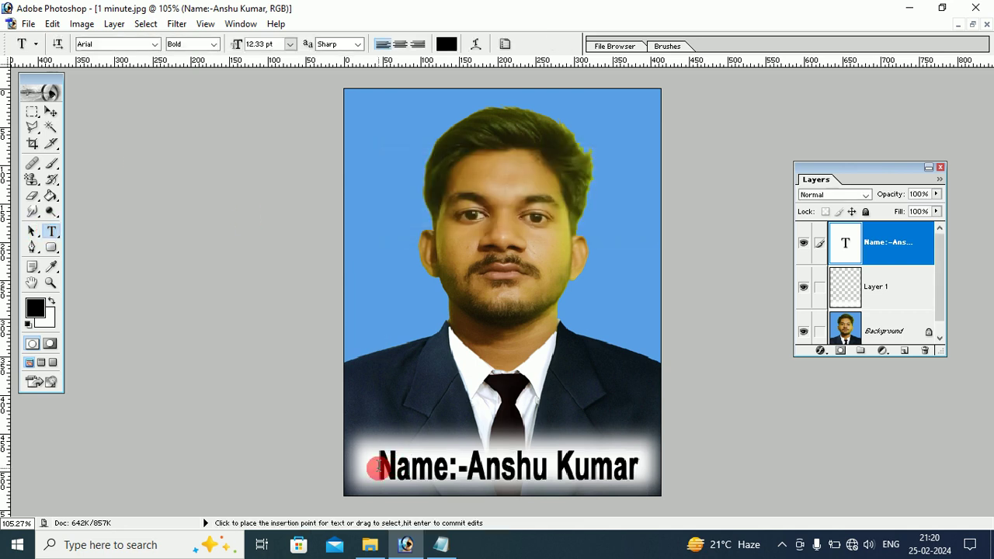
Restyle the name text as Arial Bold Italic, commit it, and select Layer 1.
{"action": "left_click_drag", "start_coordinate": [375, 466], "coordinate": [639, 465]}
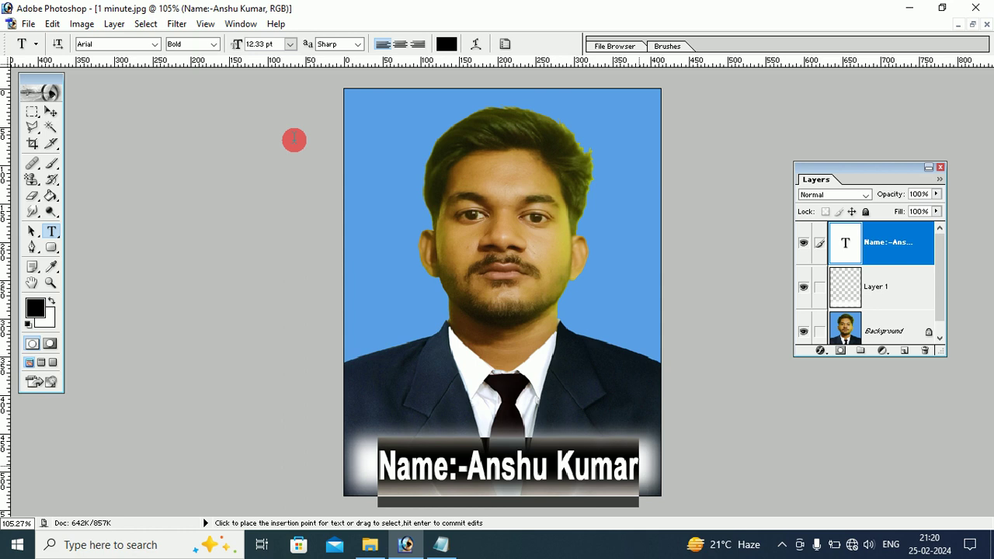
{"action": "left_click", "coordinate": [213, 44]}
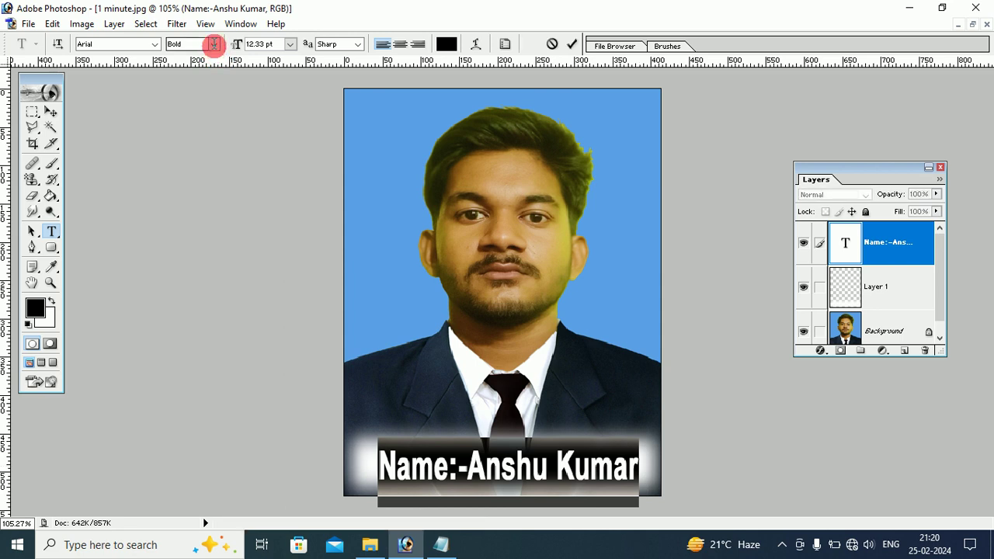
{"action": "left_click", "coordinate": [214, 44]}
{"action": "left_click", "coordinate": [196, 92]}
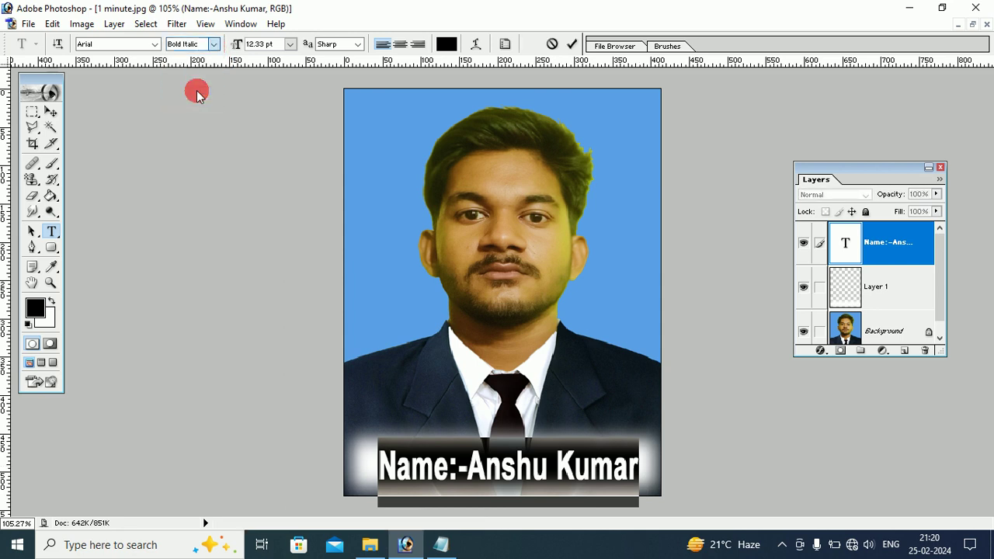
{"action": "left_click", "coordinate": [50, 112]}
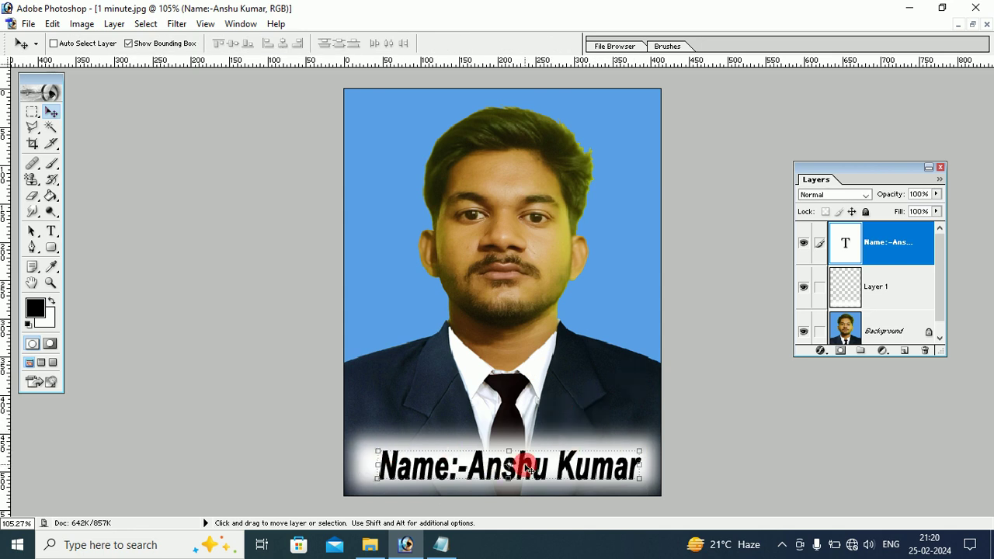
{"action": "left_click", "coordinate": [903, 301]}
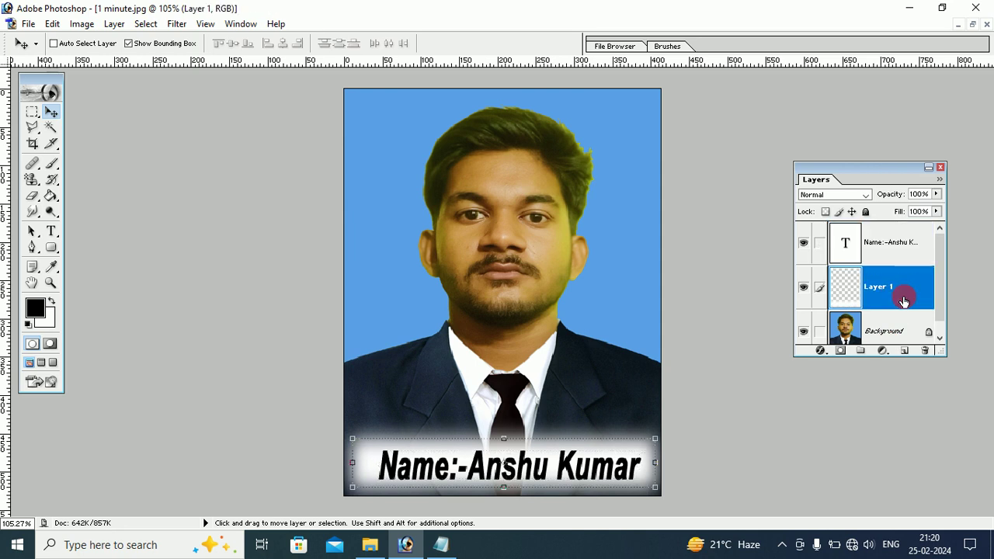
Lower Layer 1's white strip to 77% opacity so the suit shows faintly through.
{"action": "left_click", "coordinate": [937, 194]}
{"action": "left_click_drag", "start_coordinate": [937, 210], "coordinate": [922, 213]}
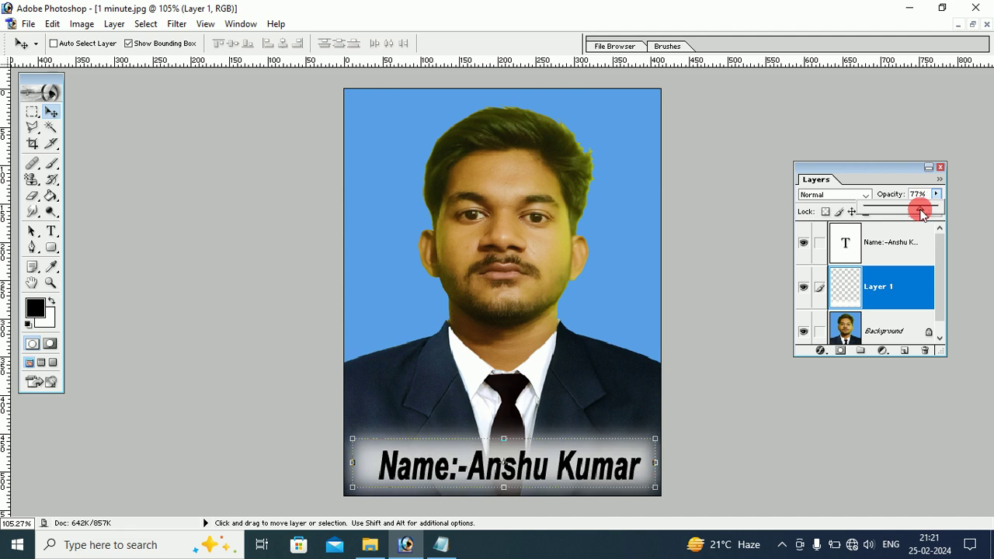
{"action": "left_click", "coordinate": [70, 126]}
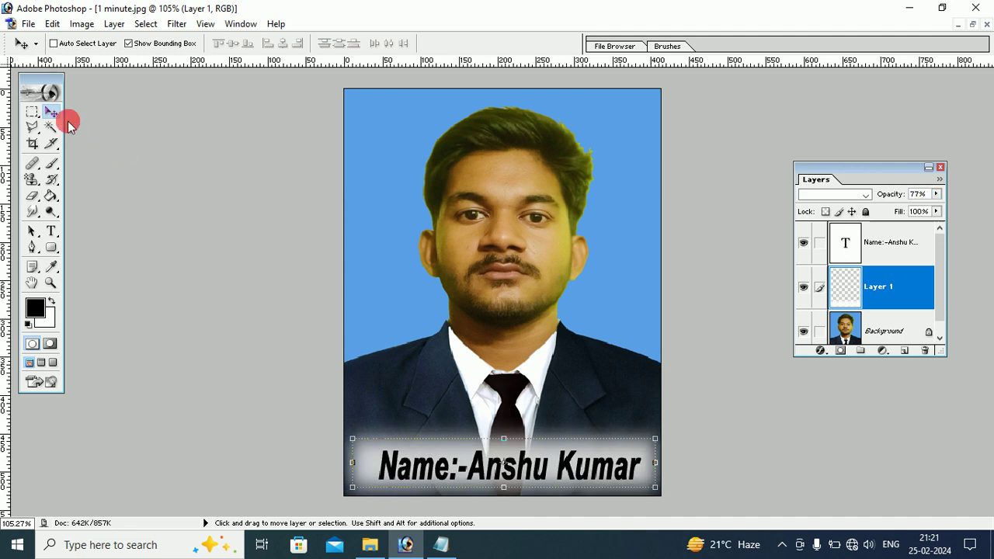
{"action": "left_click", "coordinate": [32, 284]}
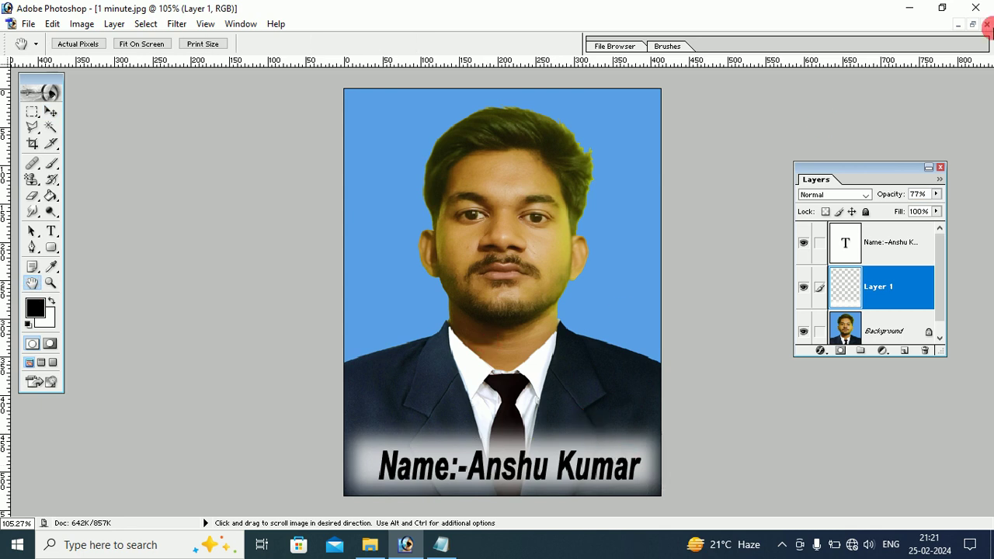
Float the document window, enlarge it down to the tie, and zoom out to 66.7%.
{"action": "left_click", "coordinate": [970, 25]}
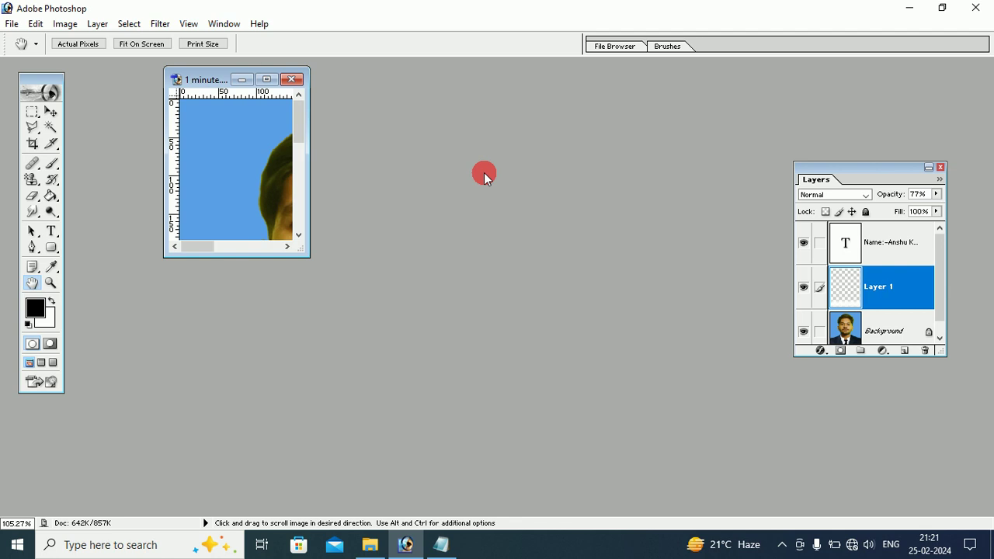
{"action": "mouse_move", "coordinate": [299, 255]}
{"action": "left_mouse_down"}
{"action": "mouse_move", "coordinate": [468, 339]}
{"action": "mouse_move", "coordinate": [443, 331]}
{"action": "left_mouse_up"}
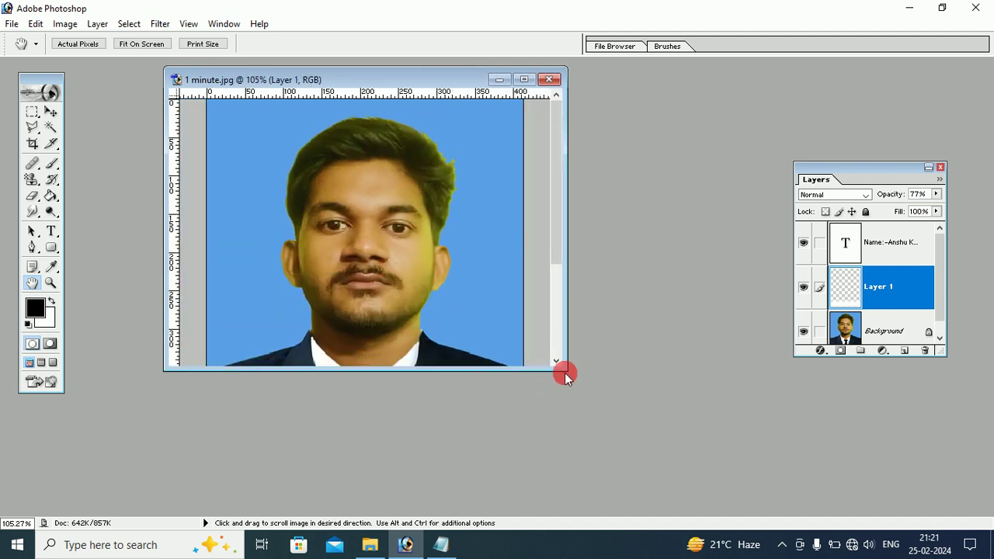
{"action": "left_click_drag", "start_coordinate": [565, 376], "coordinate": [612, 441]}
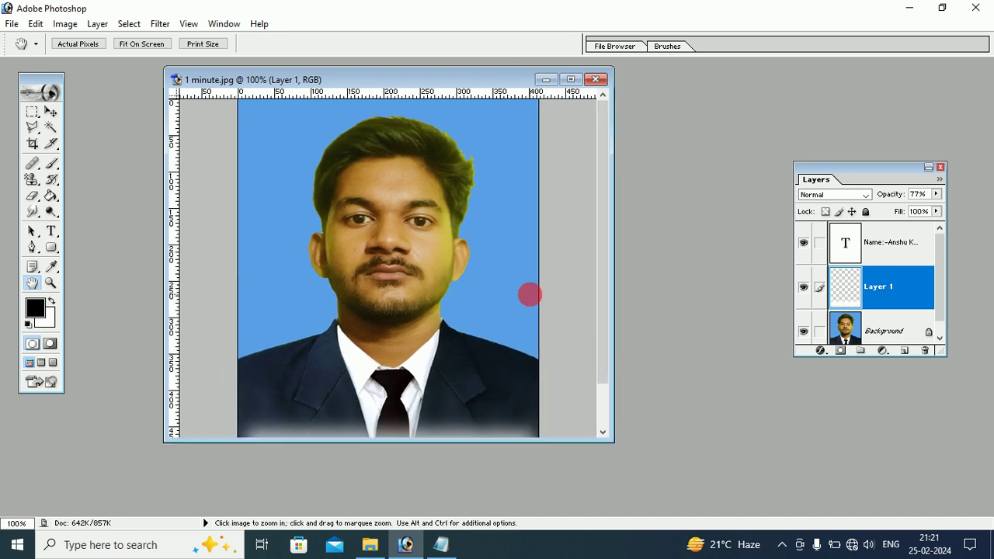
{"action": "key", "text": "ctrl+minus"}
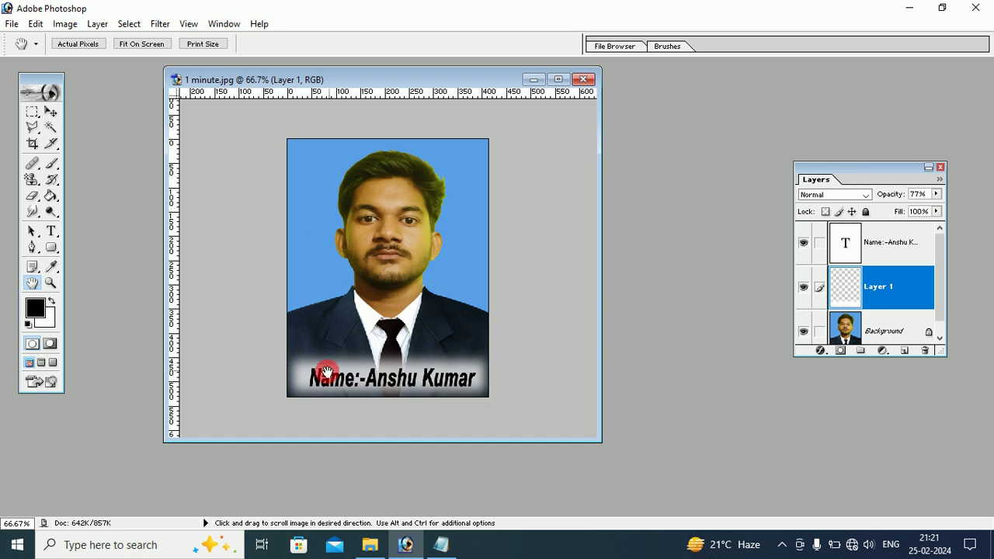
Try a light blue sampled from the background as the name text colour.
{"action": "left_click", "coordinate": [52, 266]}
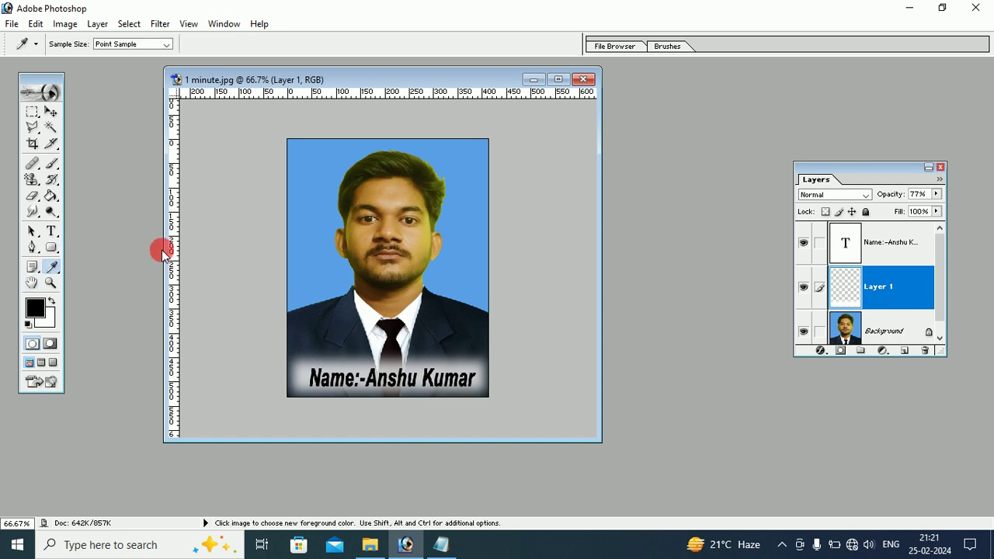
{"action": "left_click", "coordinate": [874, 327]}
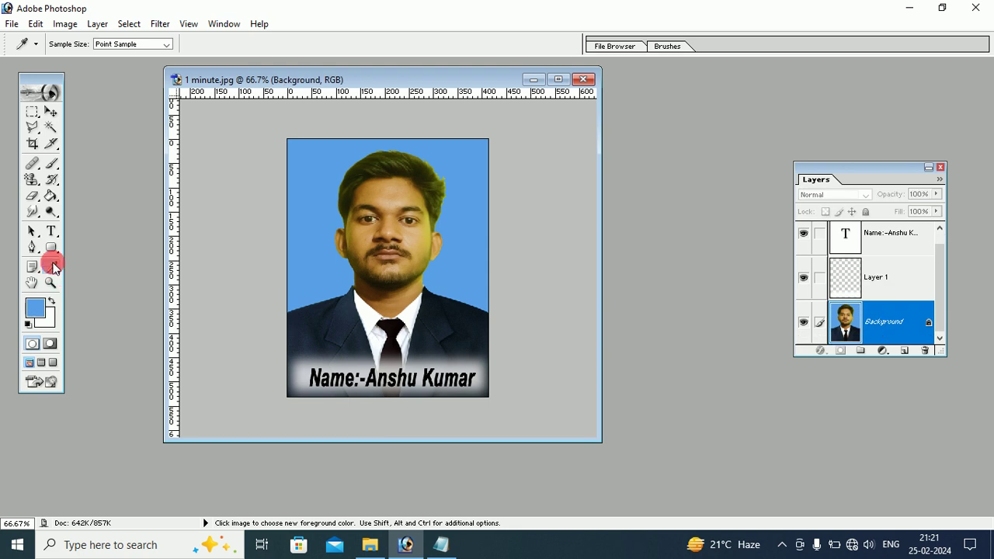
{"action": "left_click", "coordinate": [51, 230]}
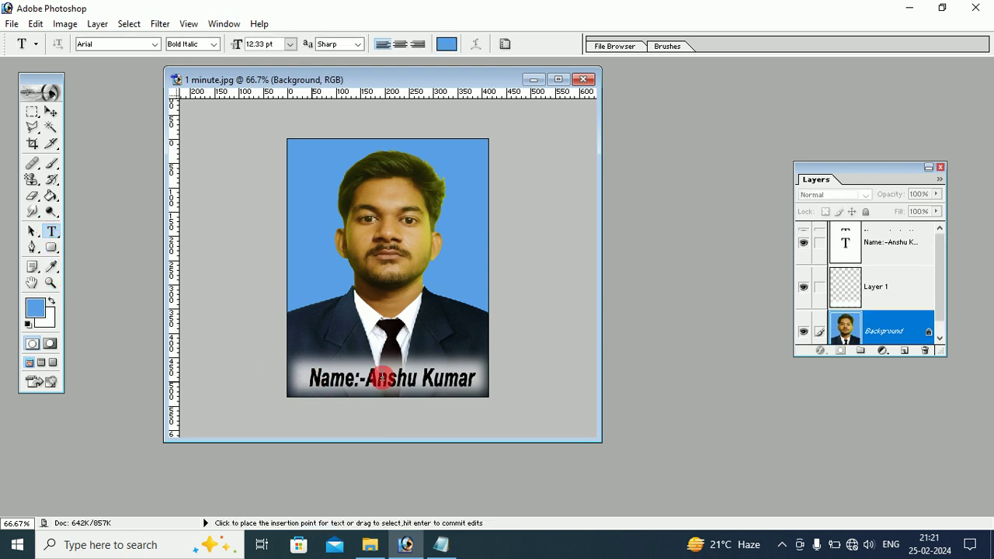
{"action": "left_click_drag", "start_coordinate": [311, 380], "coordinate": [475, 380]}
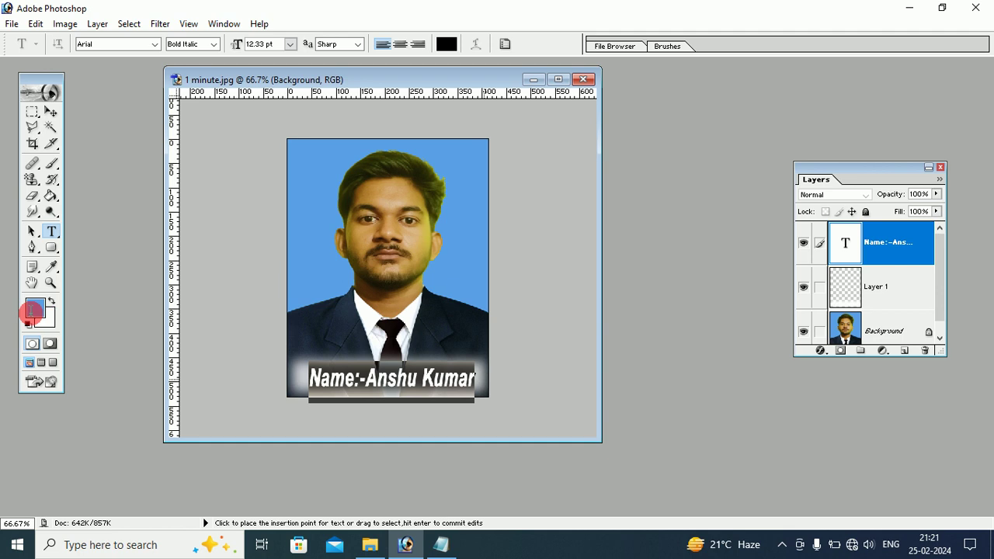
{"action": "left_click", "coordinate": [35, 309]}
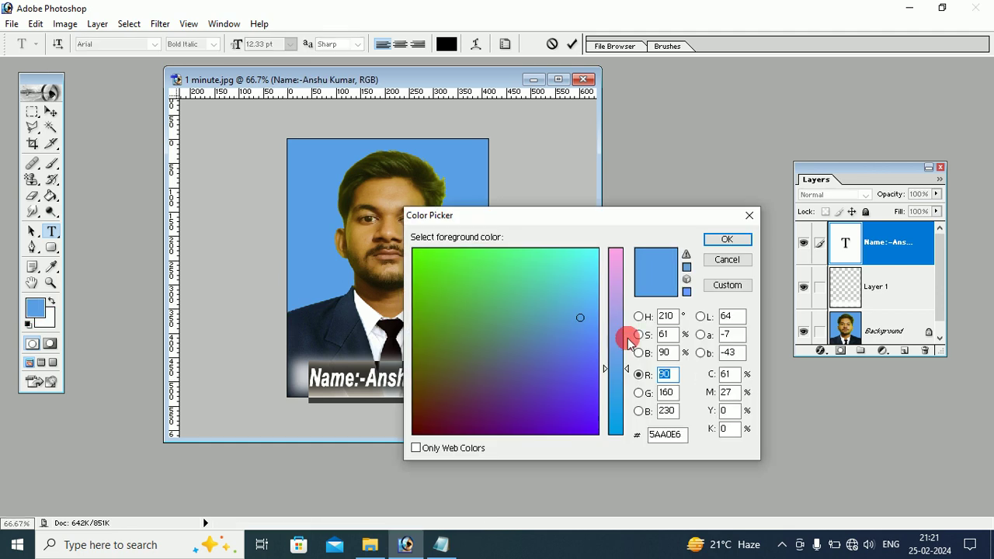
{"action": "left_click", "coordinate": [723, 242]}
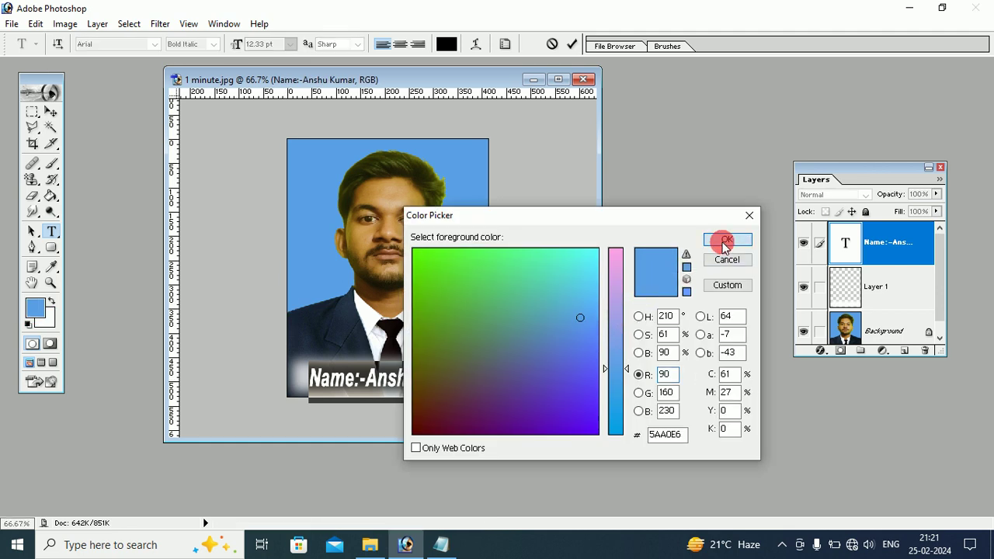
{"action": "left_click", "coordinate": [43, 110]}
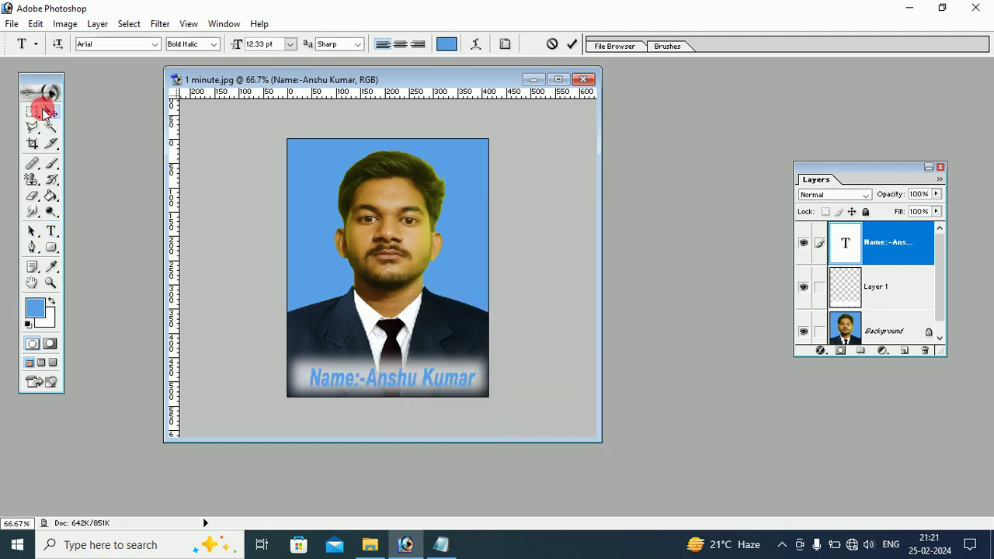
{"action": "left_click", "coordinate": [443, 388]}
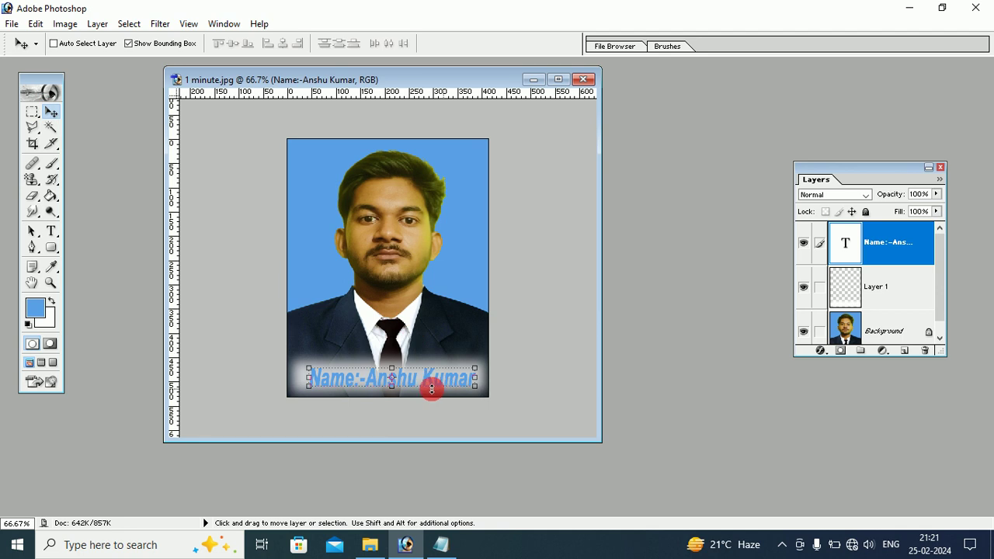
Sample dark navy #1F2838 from the suit and apply it to the name text.
{"action": "left_click", "coordinate": [49, 272]}
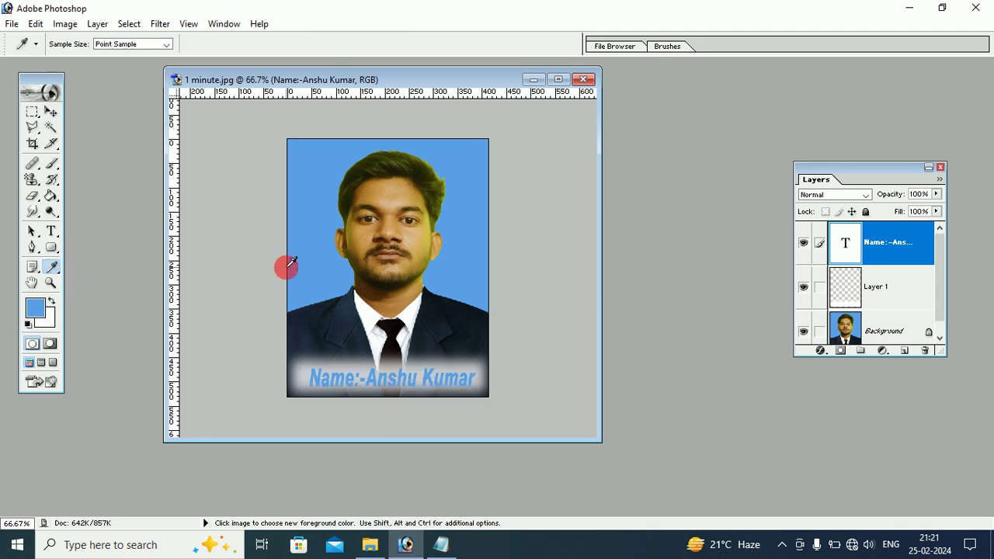
{"action": "left_click", "coordinate": [342, 314]}
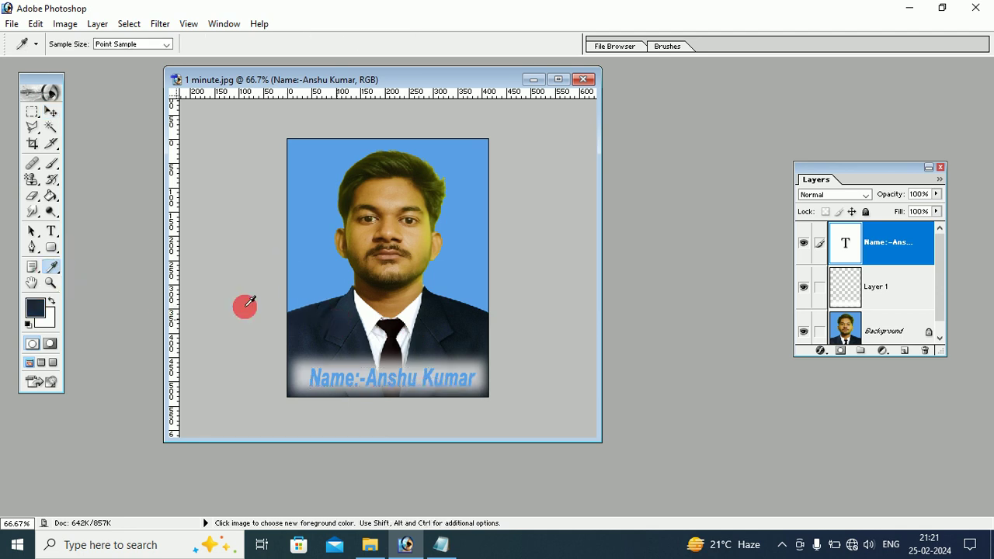
{"action": "left_click", "coordinate": [51, 231]}
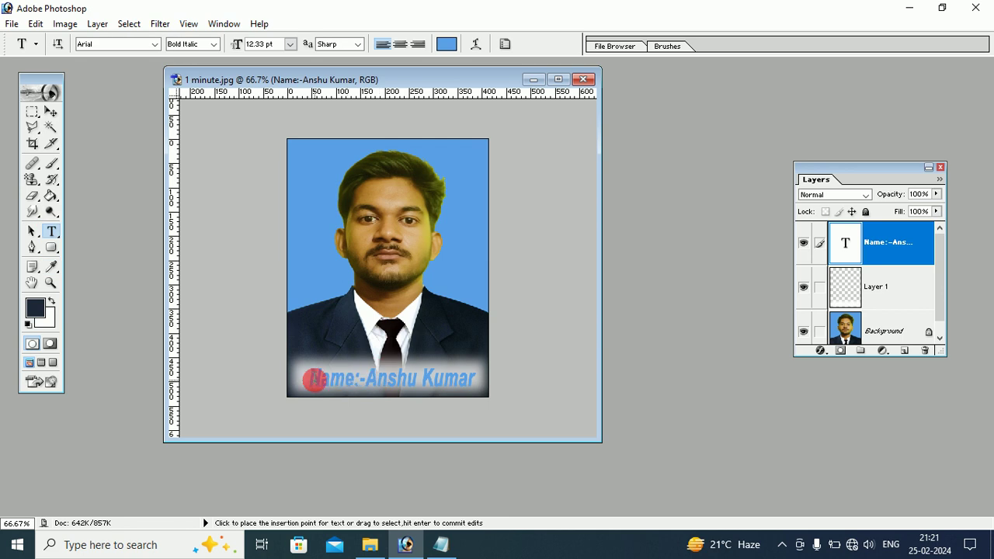
{"action": "left_click_drag", "start_coordinate": [310, 379], "coordinate": [485, 378]}
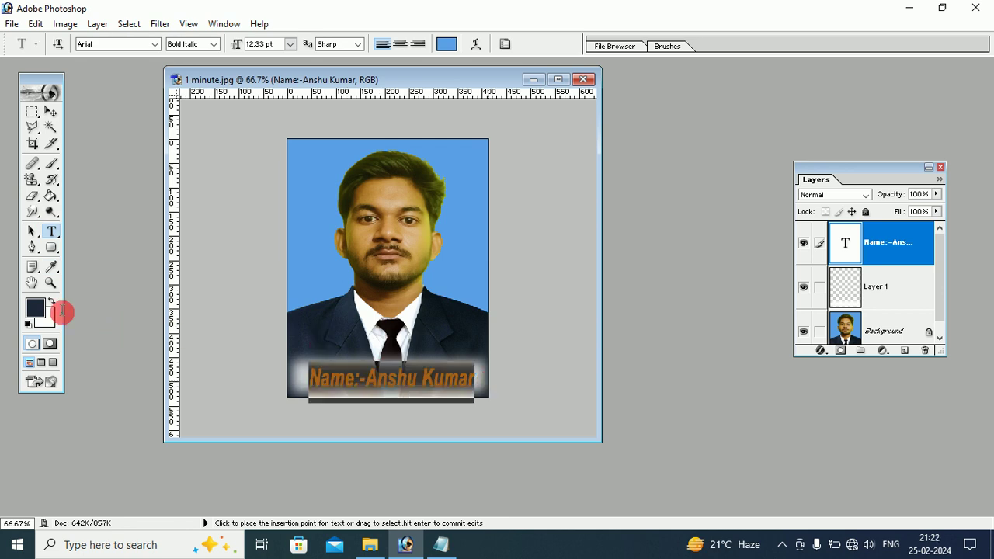
{"action": "left_click", "coordinate": [32, 309]}
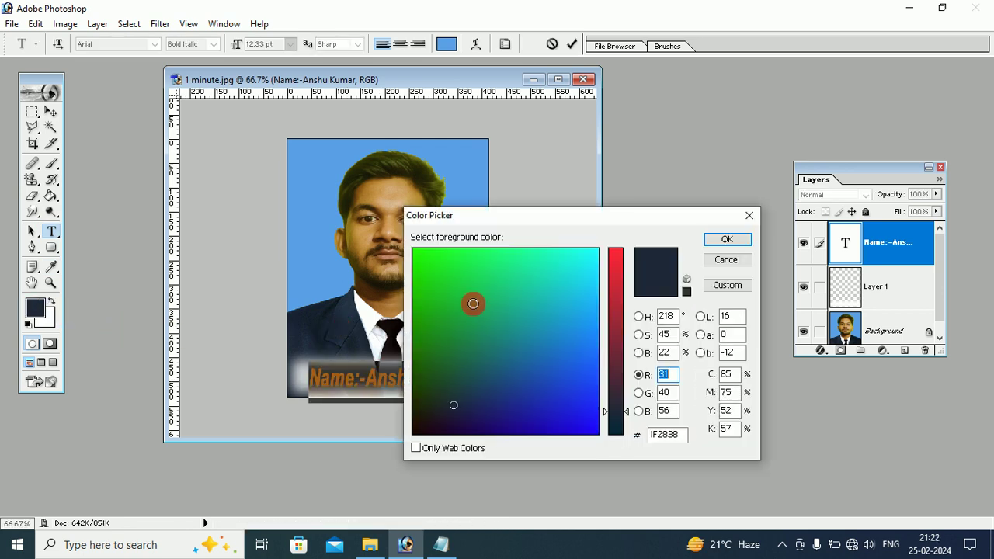
{"action": "left_click", "coordinate": [718, 239]}
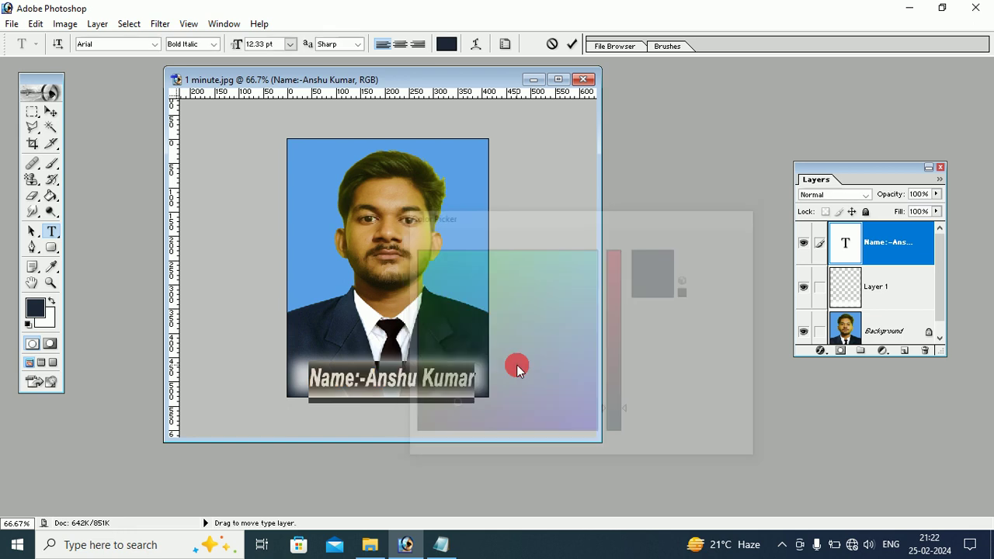
{"action": "left_click", "coordinate": [476, 379]}
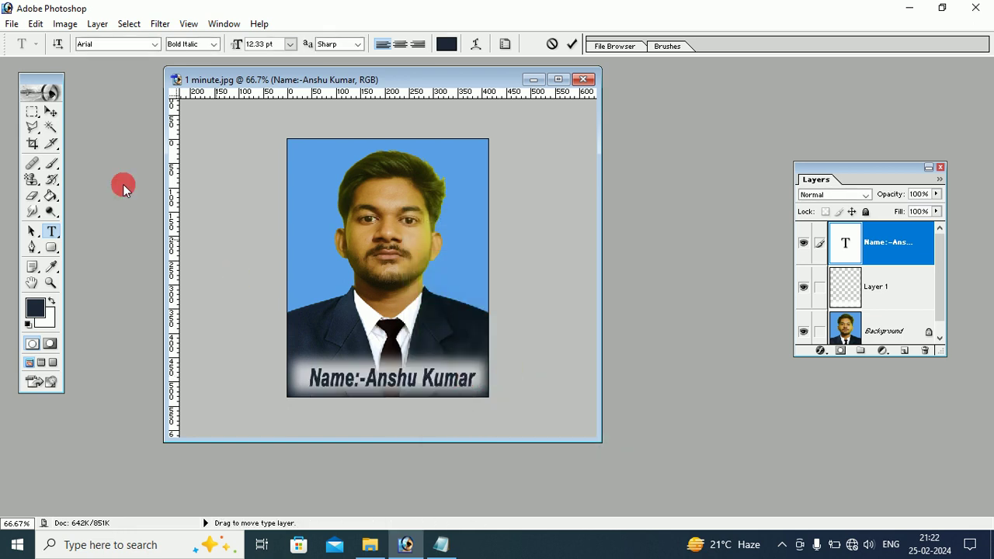
Turn off Show Bounding Box in the Move tool options.
{"action": "left_click", "coordinate": [51, 112]}
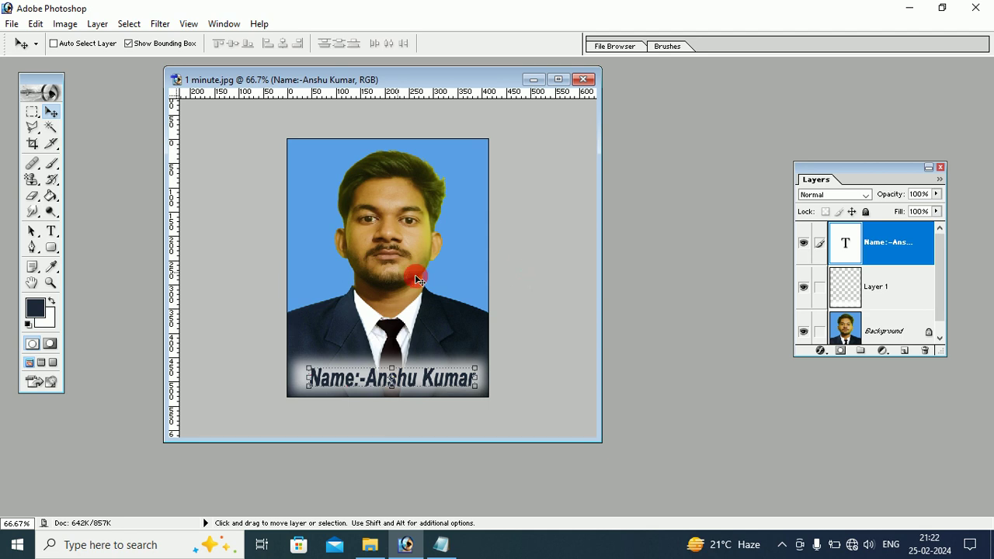
{"action": "left_click", "coordinate": [128, 43]}
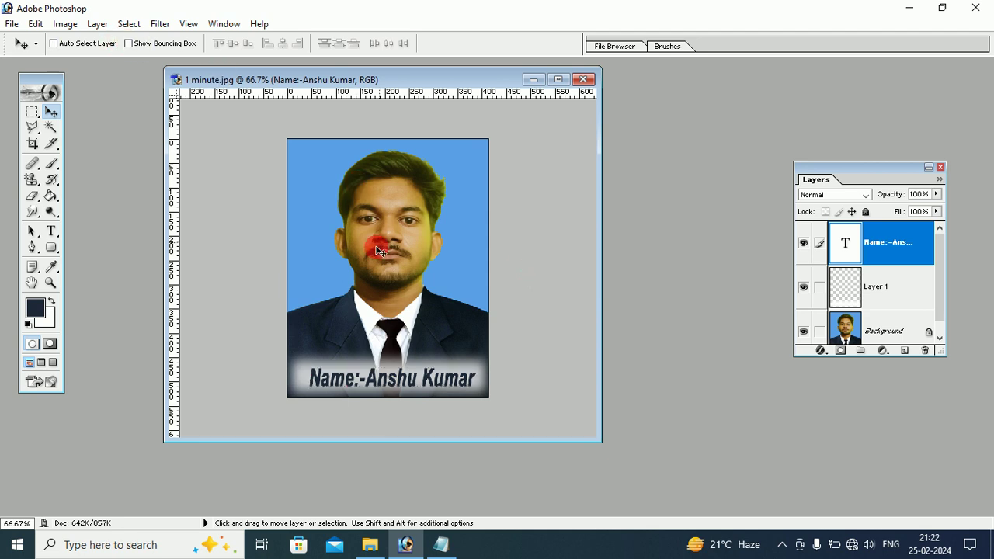